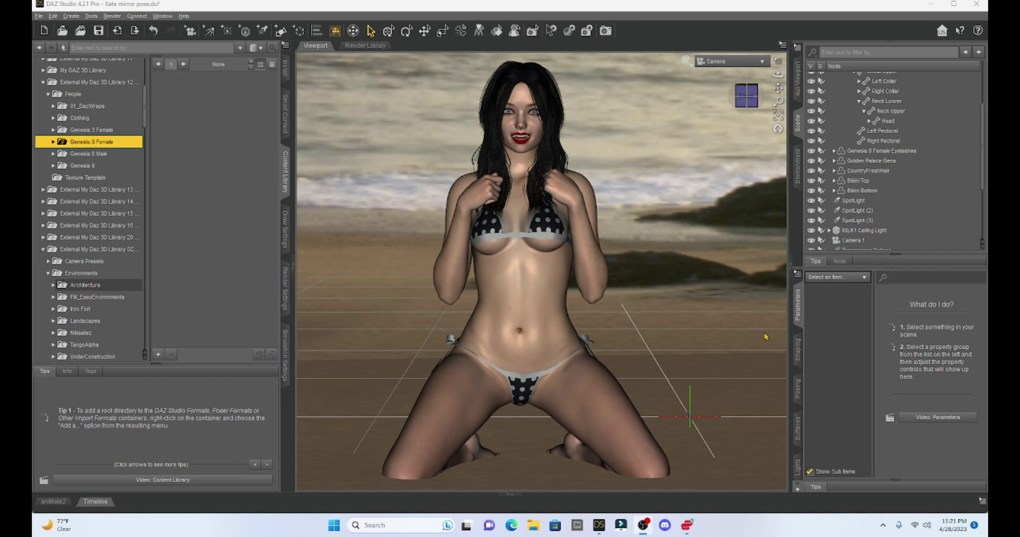
Select the kneeling figure and open its Legs surface in the Surfaces pane.
click(523, 276)
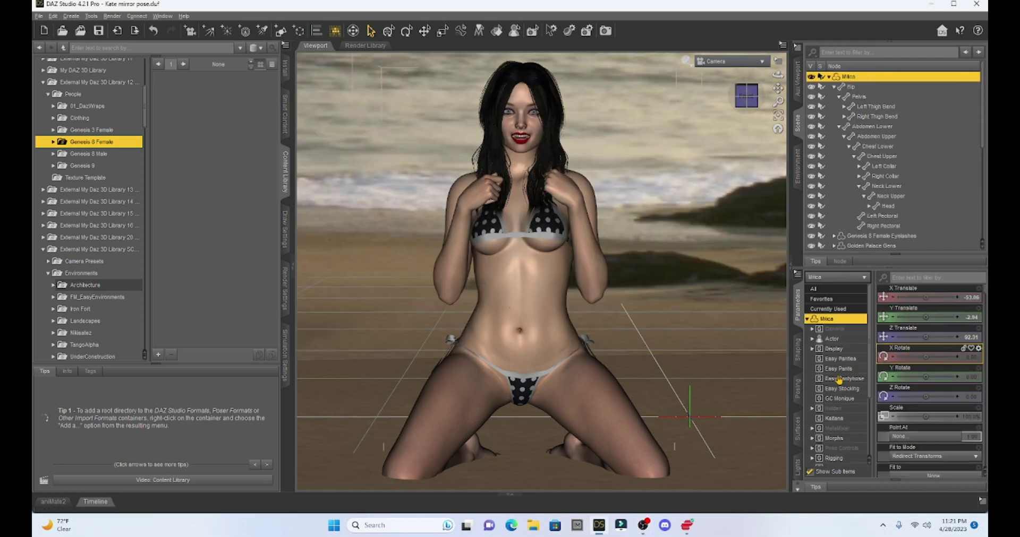
click(797, 428)
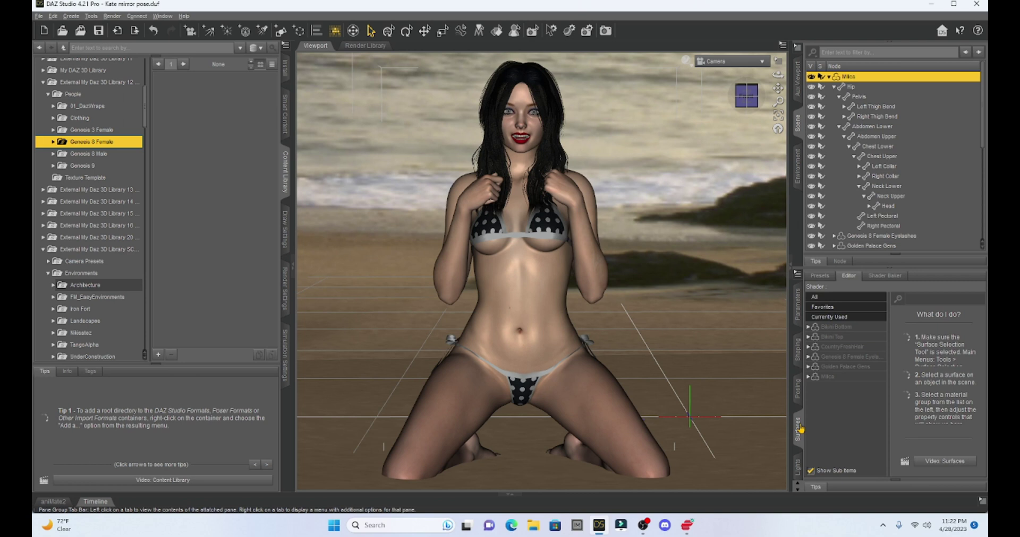
click(812, 377)
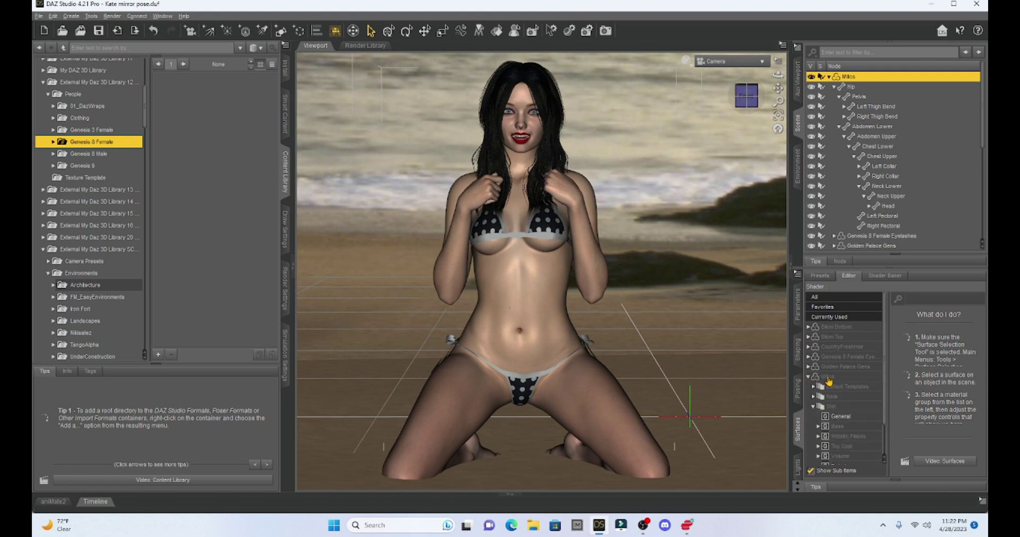
scroll(829, 380, down, 2)
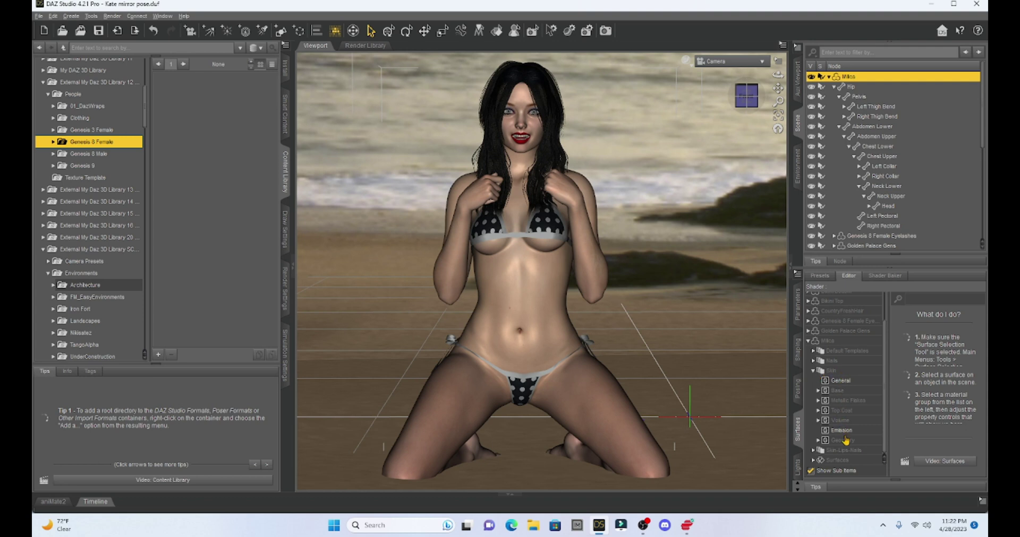
click(813, 372)
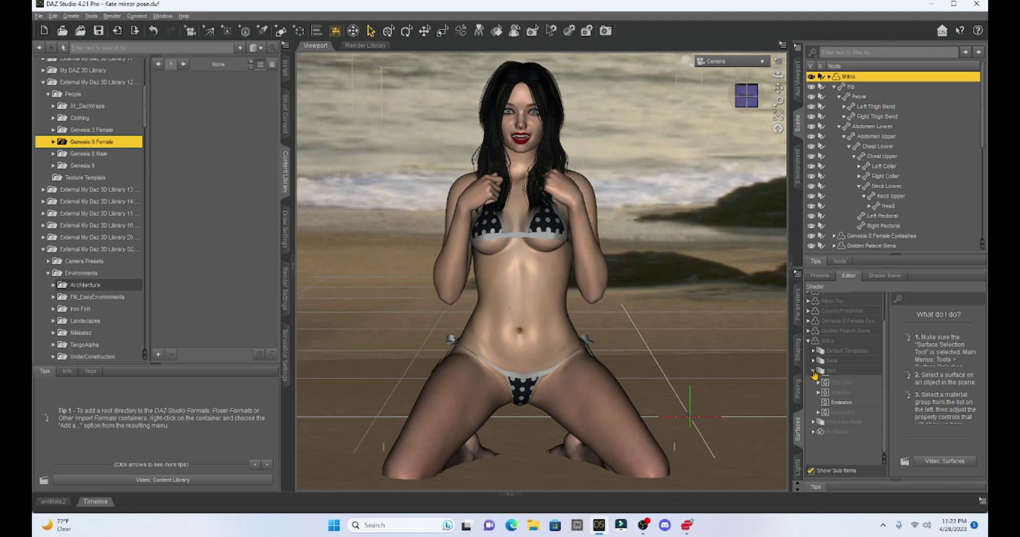
click(813, 427)
scroll(841, 395, down, 4)
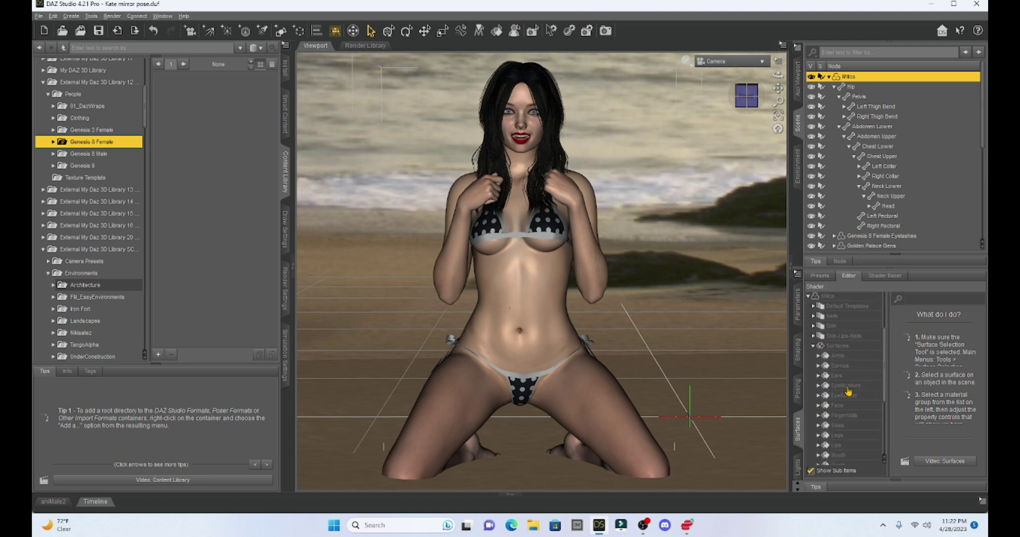
scroll(849, 388, down, 1)
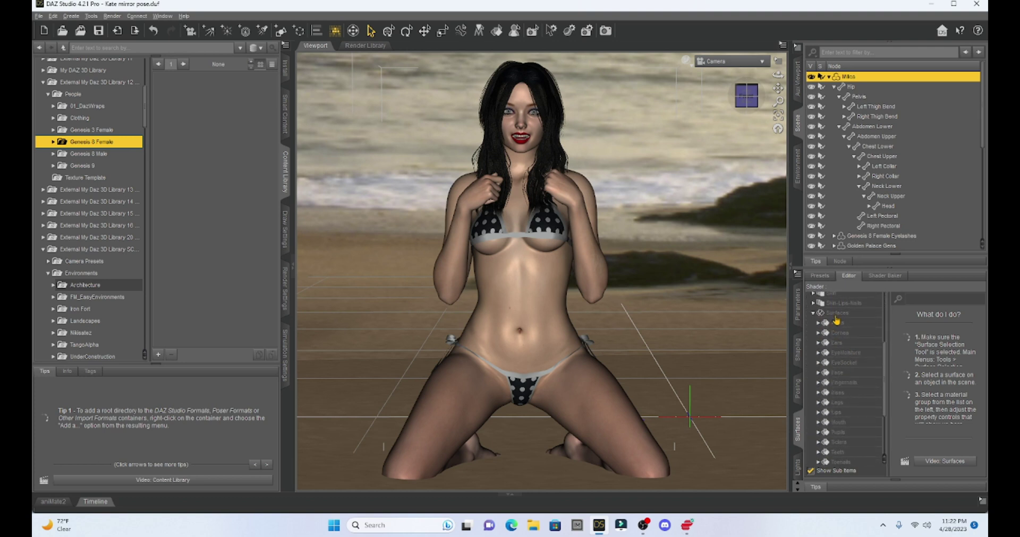
click(835, 405)
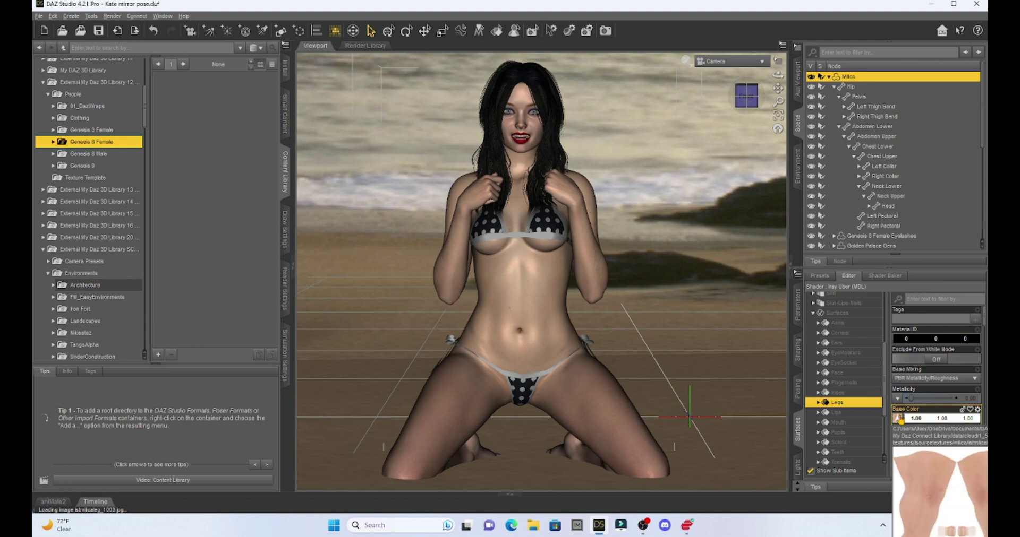
Find the Legs base colour texture istmilicaleg_1003 on disk and open it in GIMP.
click(896, 420)
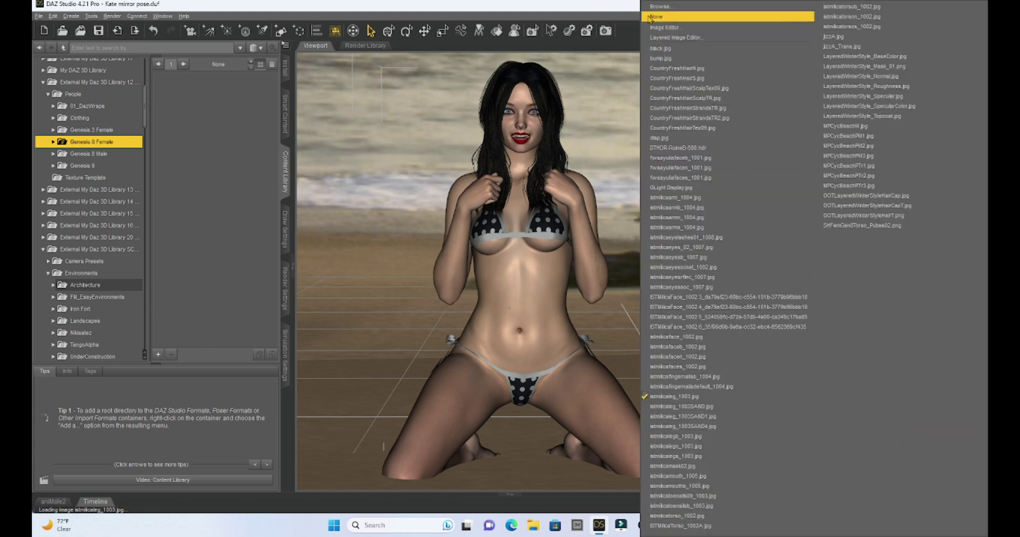
click(654, 7)
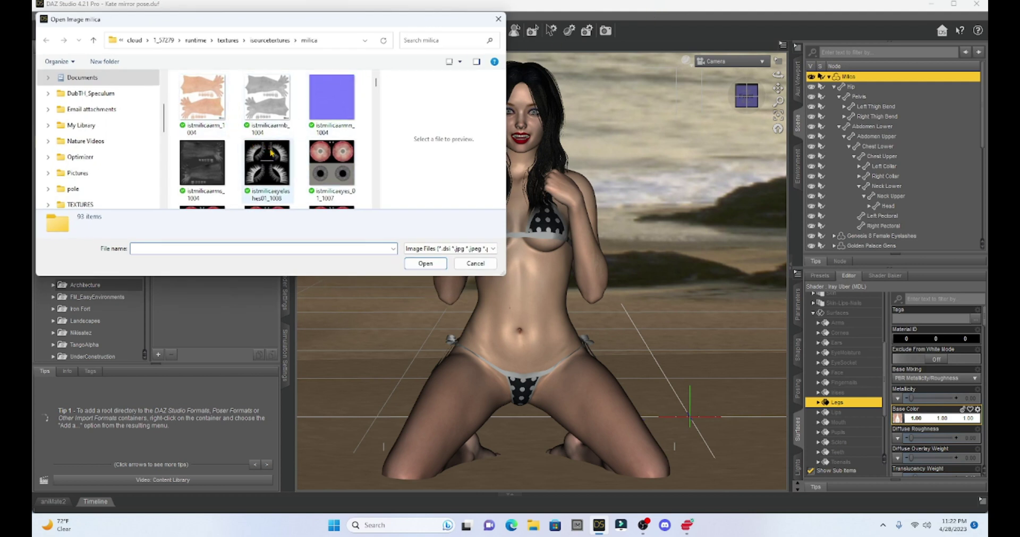
scroll(274, 154, down, 5)
scroll(273, 157, down, 4)
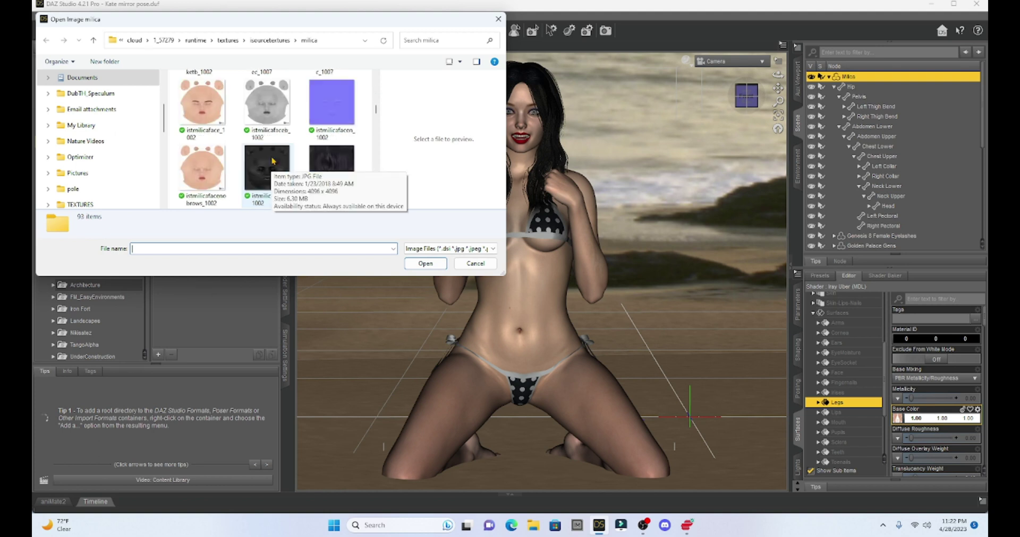
scroll(271, 161, down, 4)
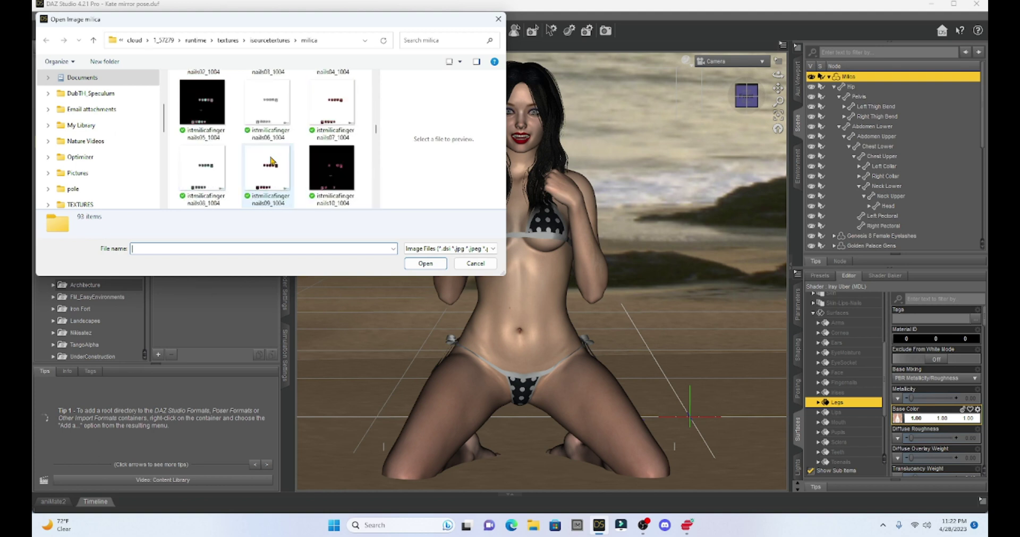
scroll(272, 161, down, 1)
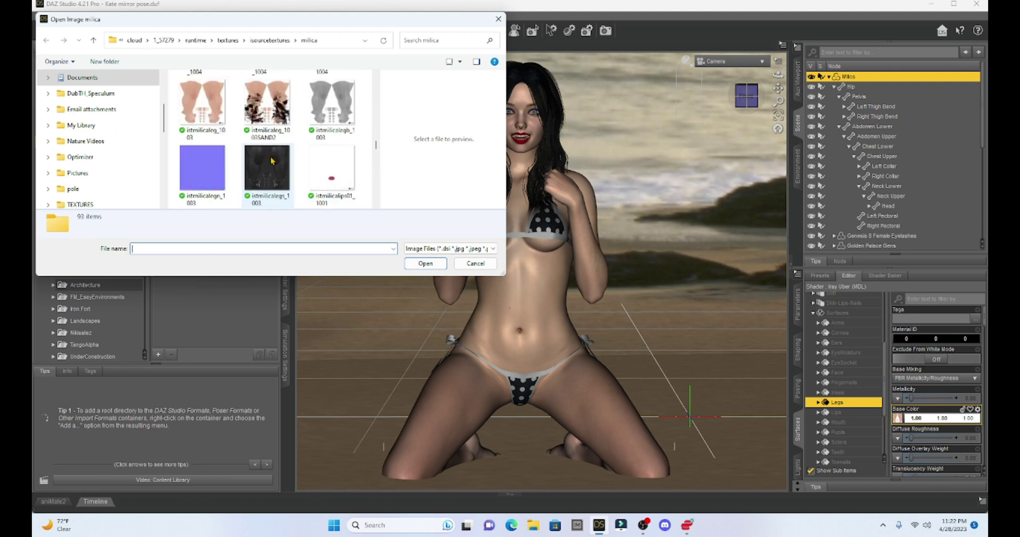
right_click(207, 106)
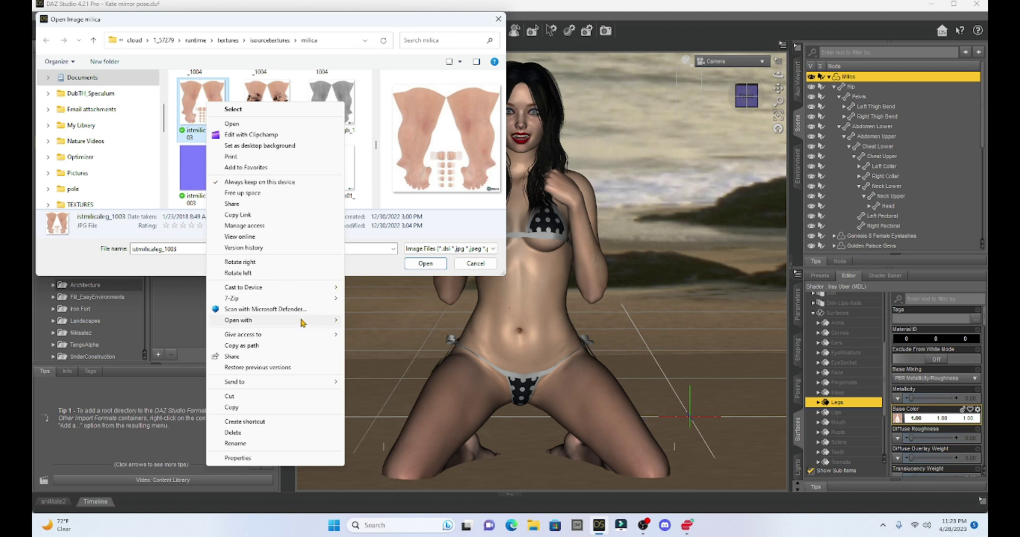
mouse_move(313, 324)
click(368, 325)
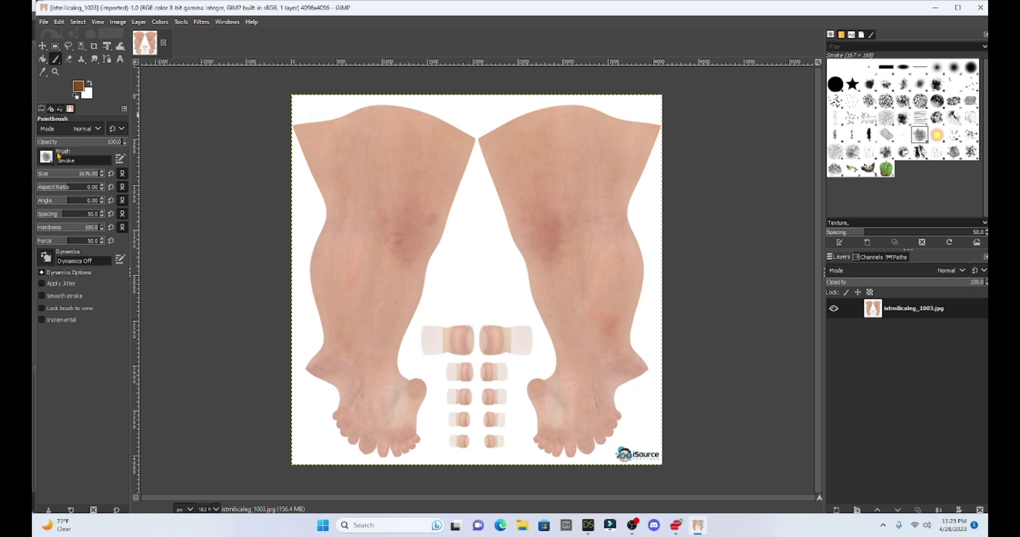
Choose the 2. Hardness 025 brush, paint a brown test stroke on the left leg, then undo it.
click(46, 158)
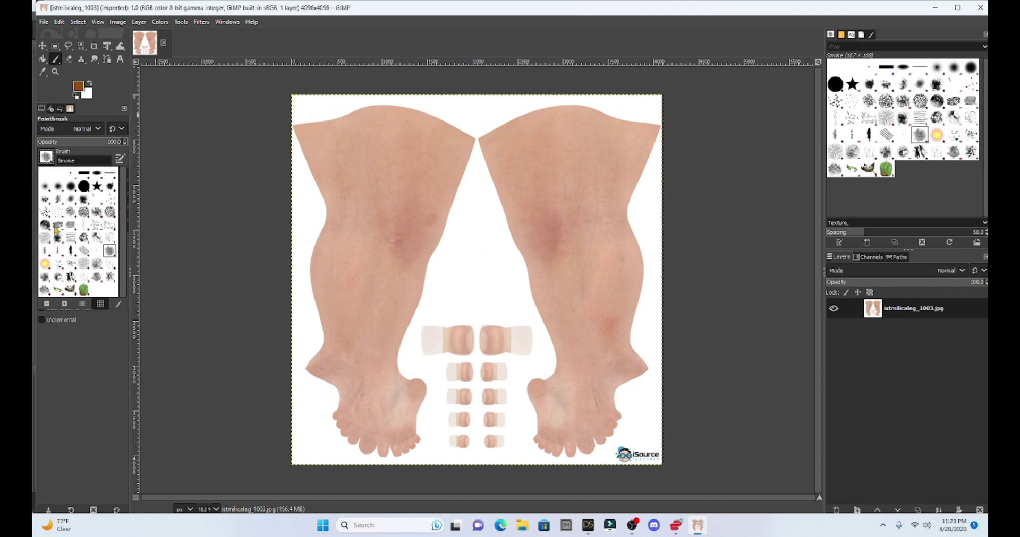
double_click(46, 189)
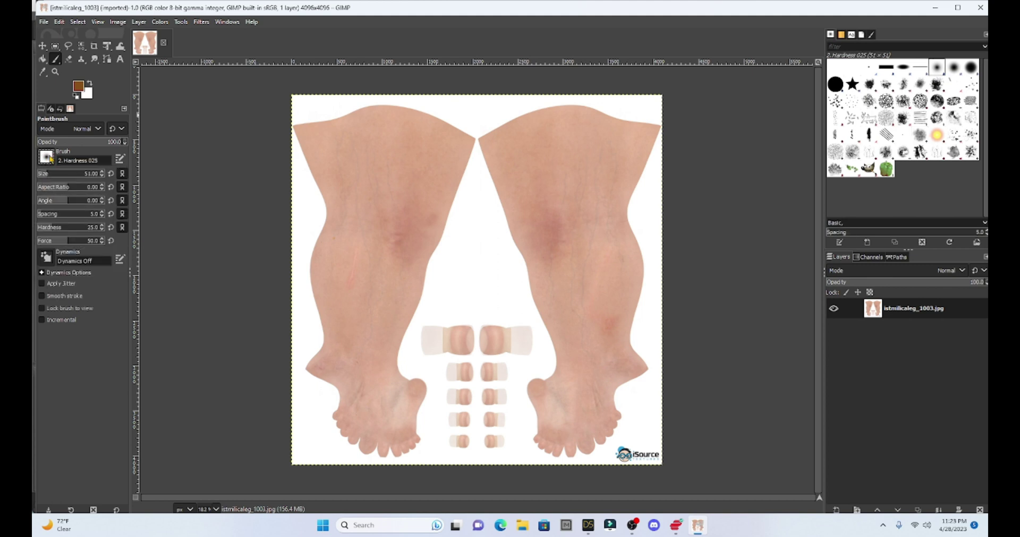
mouse_move(387, 154)
mouse_down()
mouse_move(393, 176)
mouse_move(366, 203)
mouse_move(373, 228)
mouse_move(404, 224)
mouse_move(355, 245)
mouse_move(401, 249)
mouse_move(363, 269)
mouse_move(416, 253)
mouse_move(370, 285)
mouse_move(411, 291)
mouse_move(396, 322)
mouse_up()
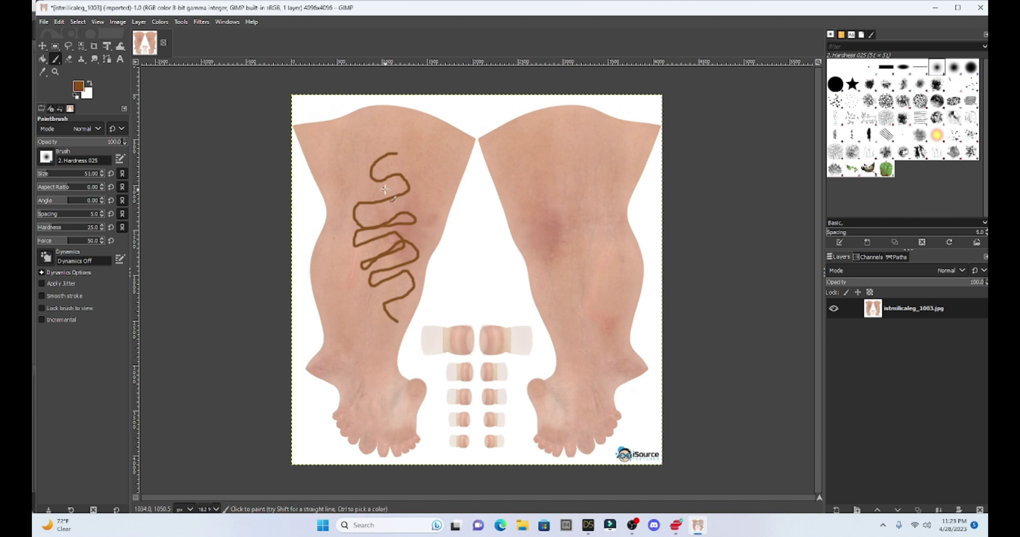
click(59, 22)
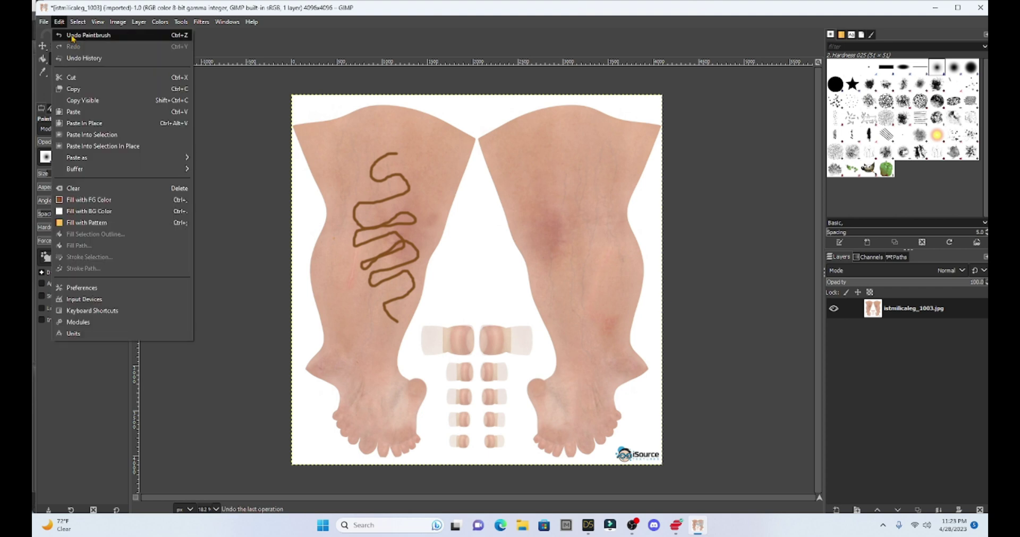
click(74, 35)
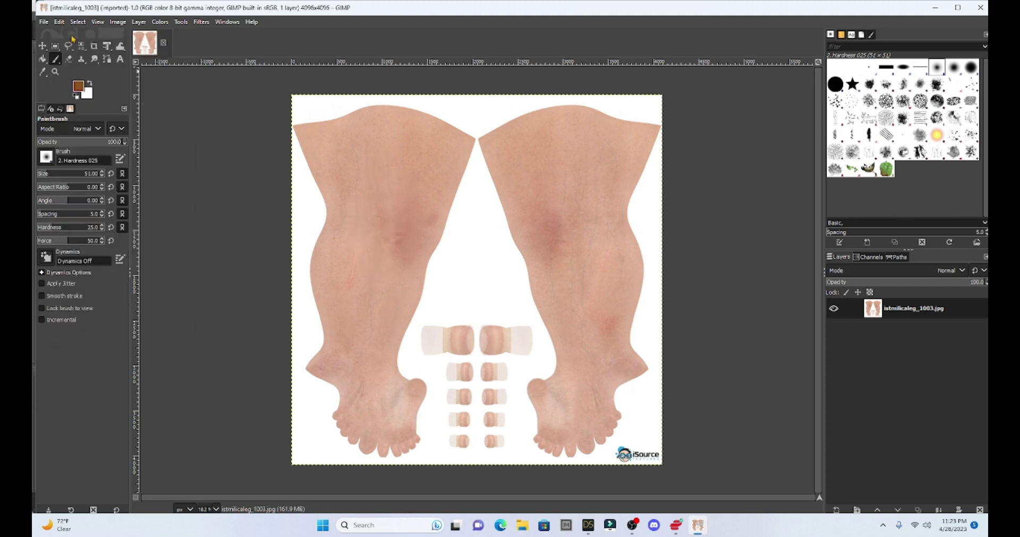
Switch the paintbrush to the Smoke brush at size 1000.
click(46, 157)
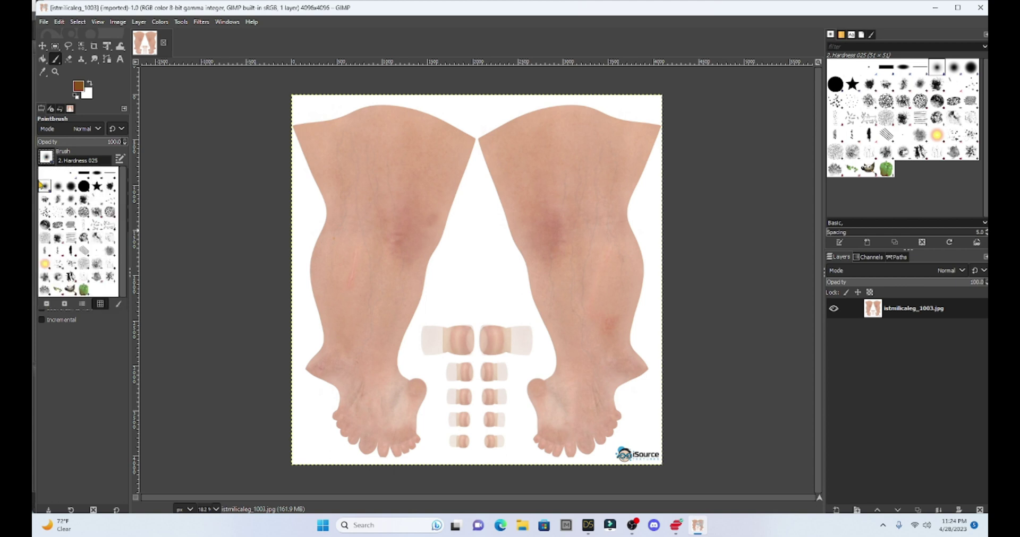
click(109, 252)
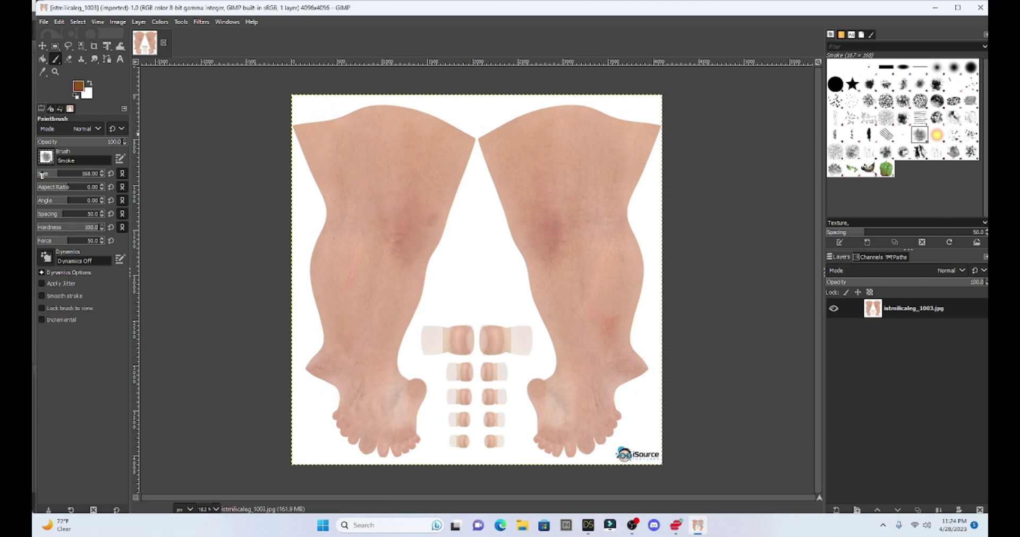
click(86, 174)
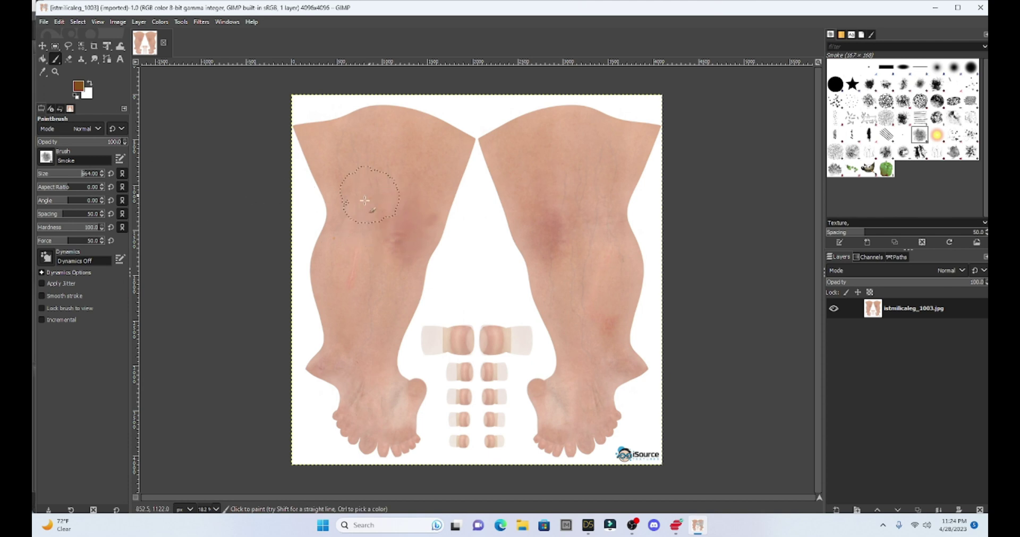
double_click(84, 174)
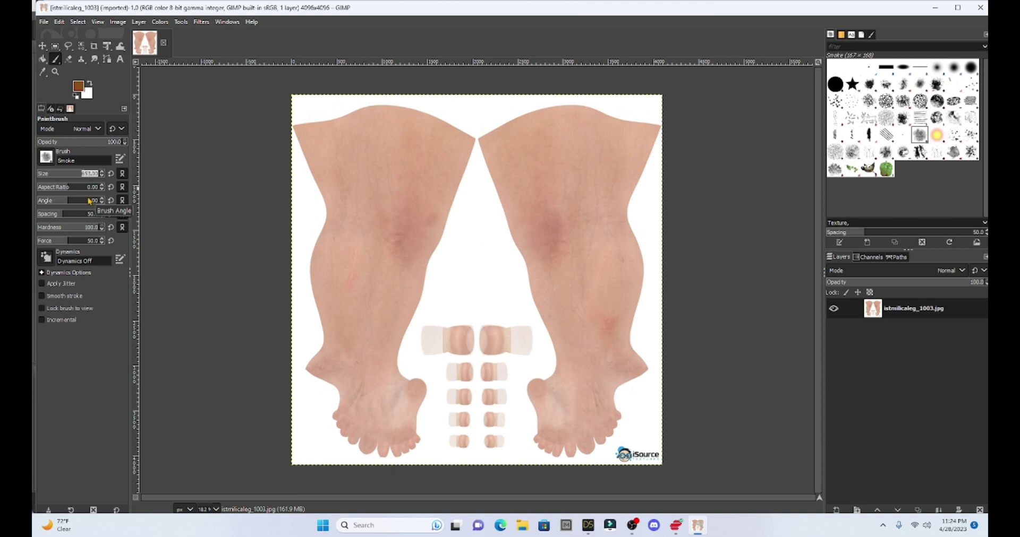
text(1000)
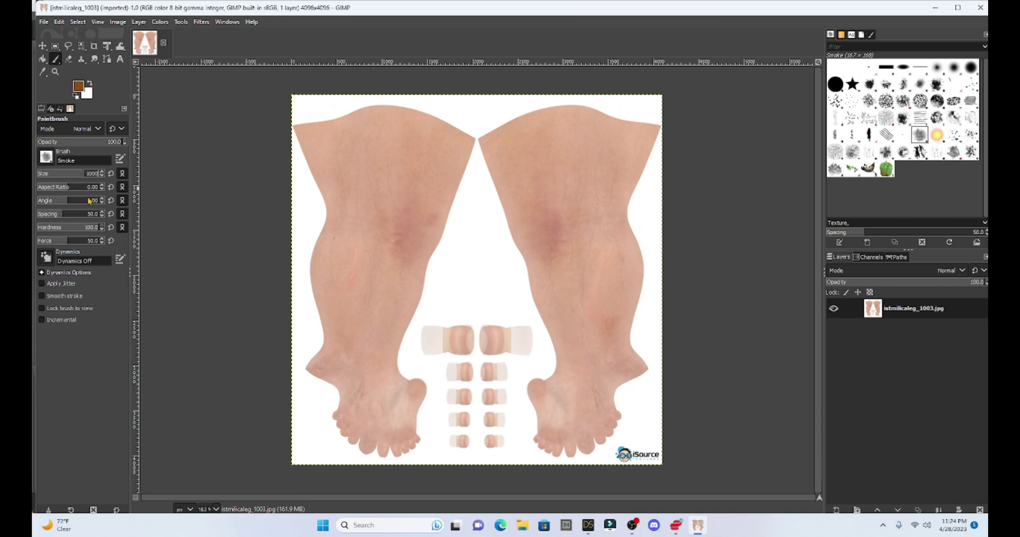
key(Return)
Set the foreground colour to the dark sandy brown 794f10.
click(78, 86)
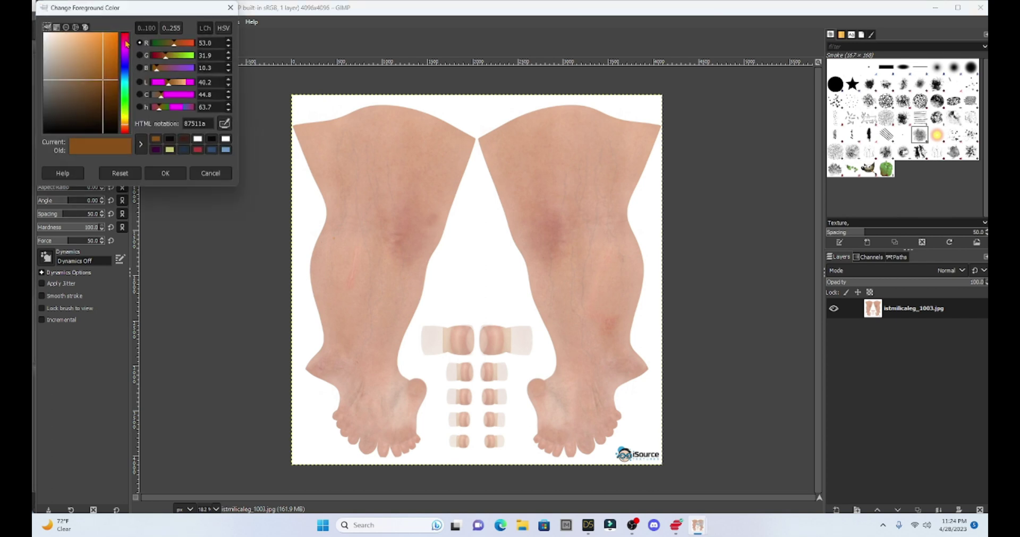
drag(126, 44, 126, 127)
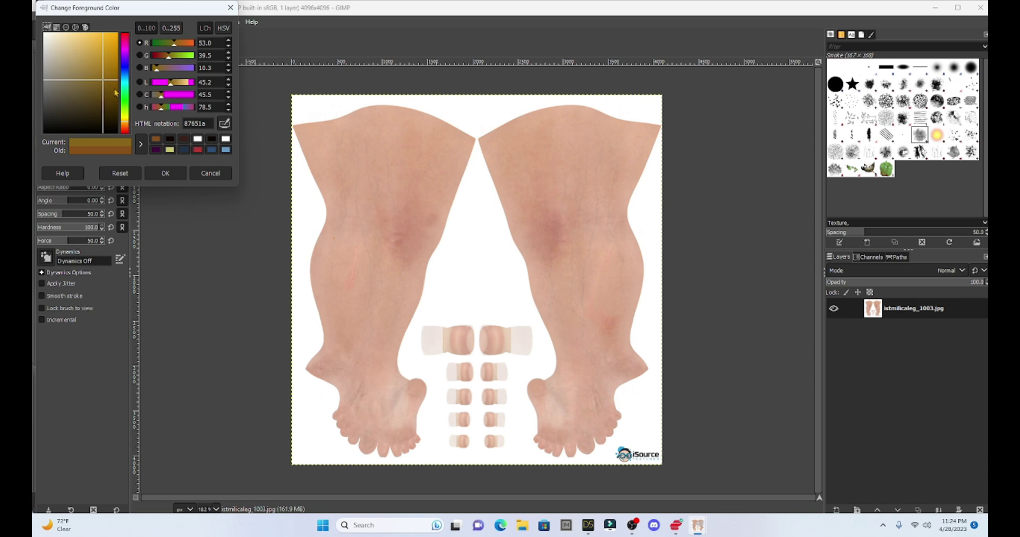
drag(124, 124, 125, 123)
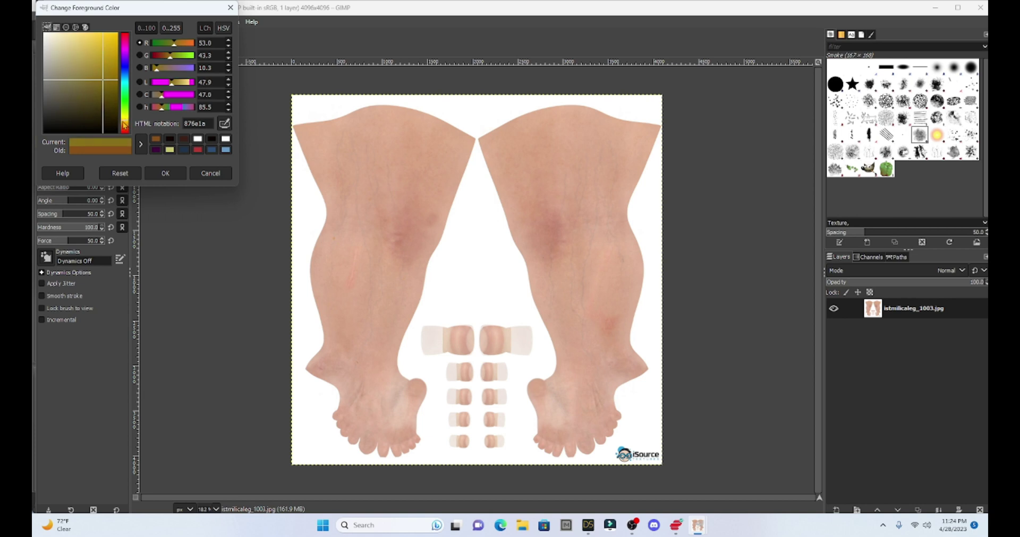
click(125, 127)
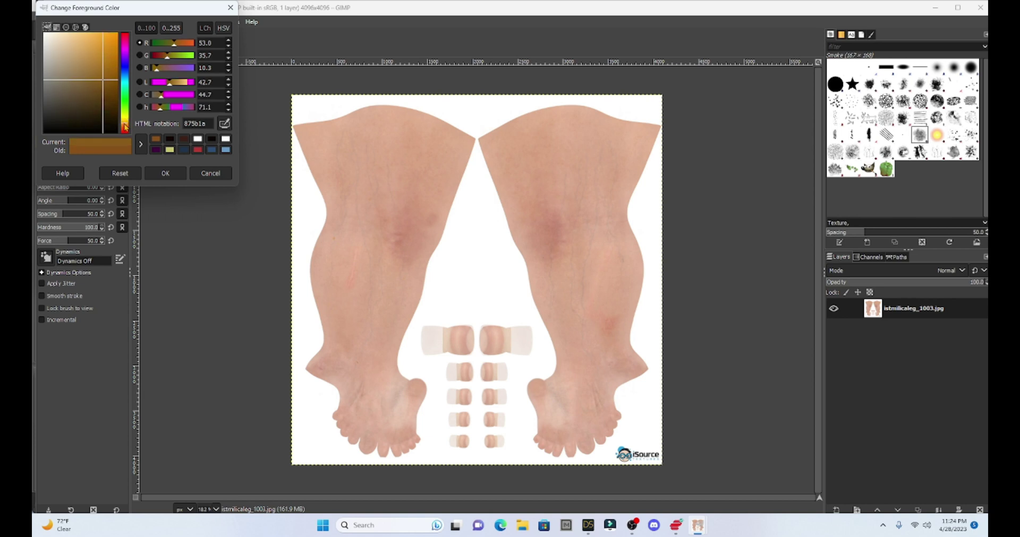
click(100, 70)
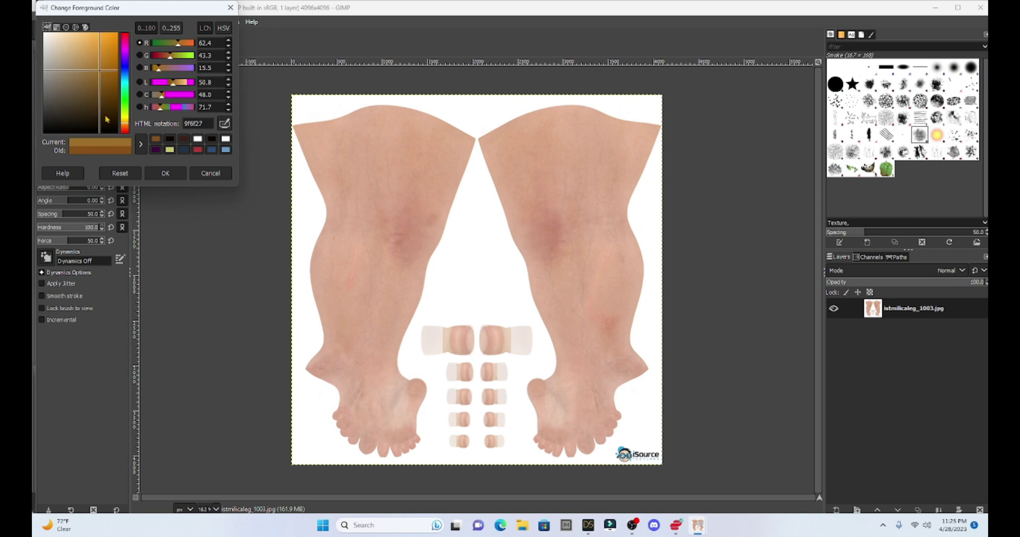
click(105, 78)
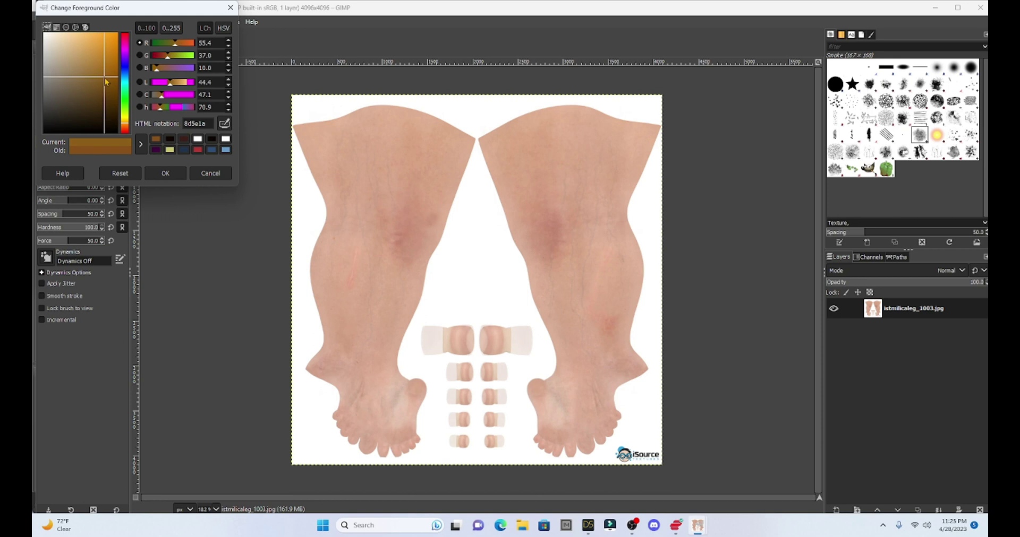
click(109, 86)
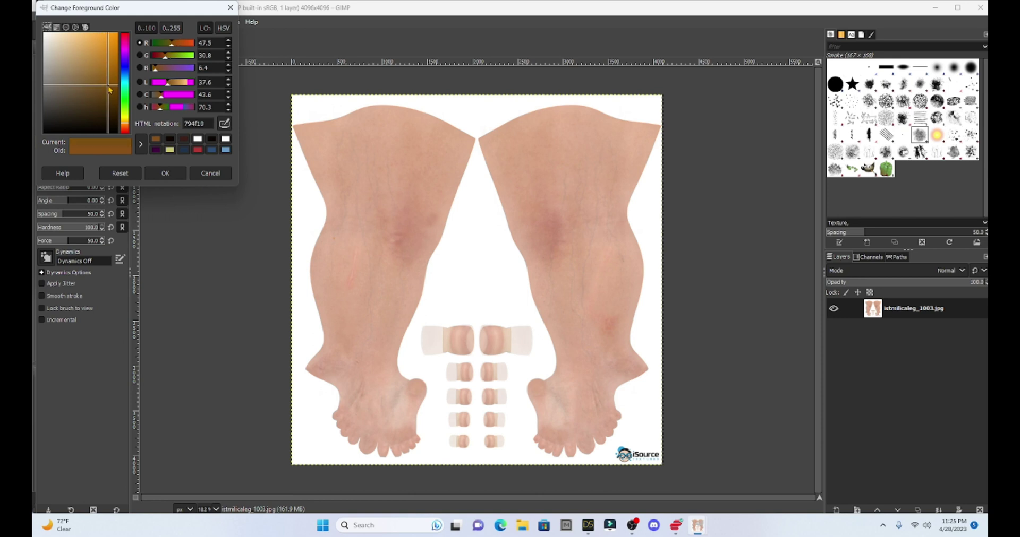
click(162, 173)
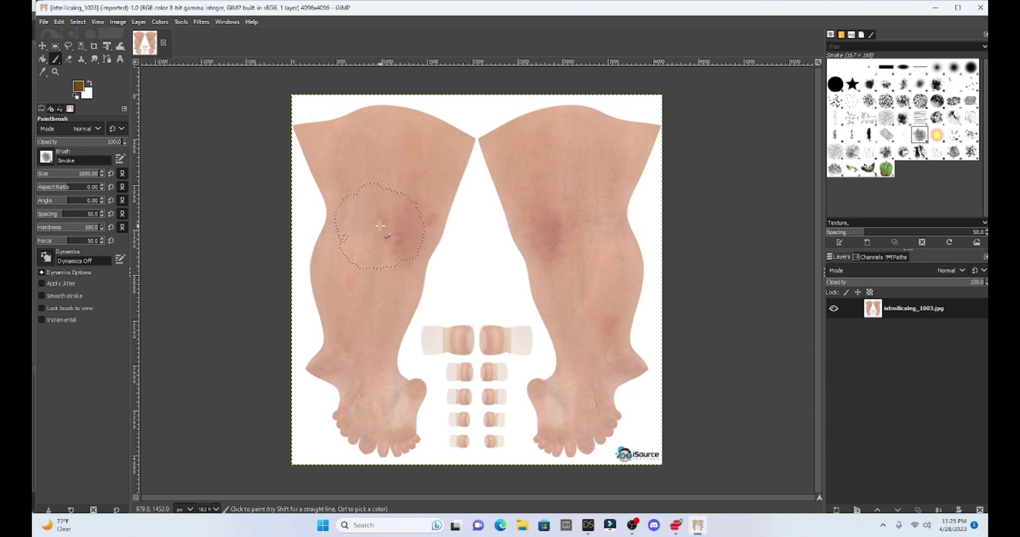
Dab smoky brown dirt down the left leg and onto the right knee.
click(373, 247)
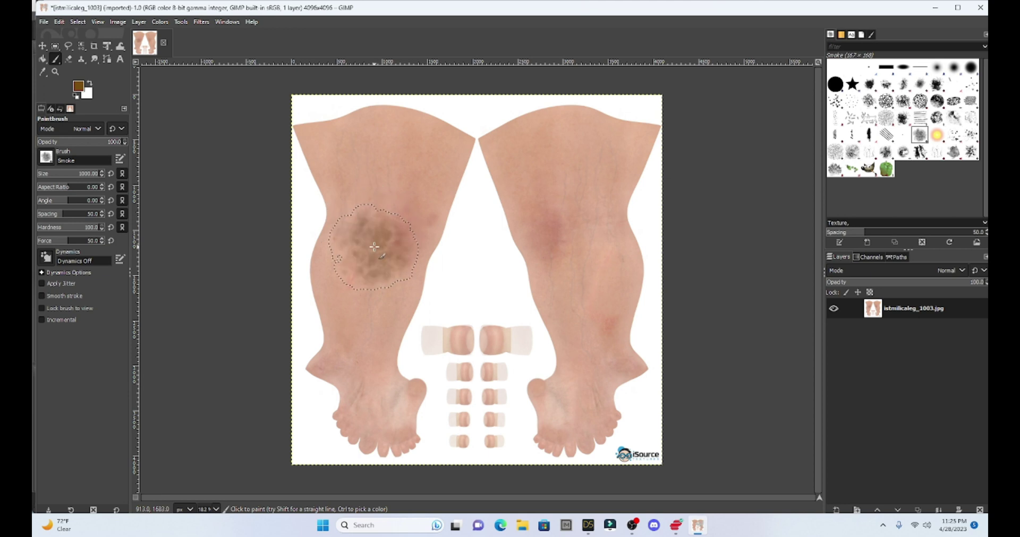
click(341, 286)
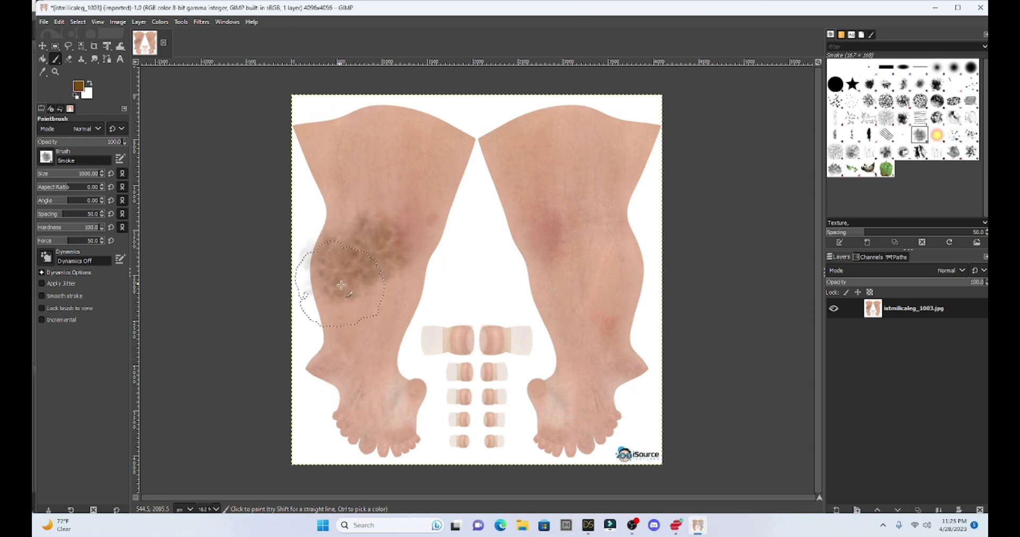
click(345, 300)
click(354, 320)
click(361, 334)
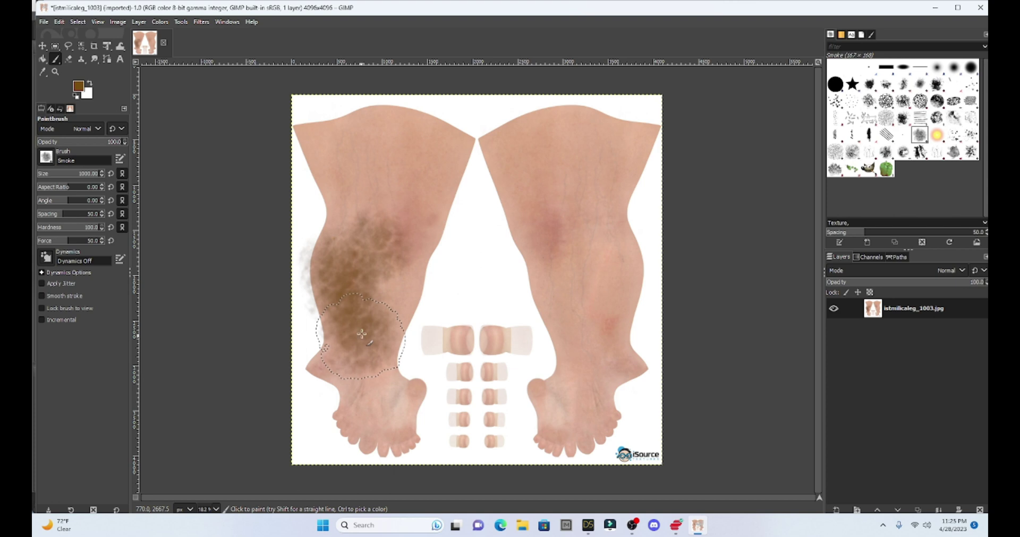
click(561, 197)
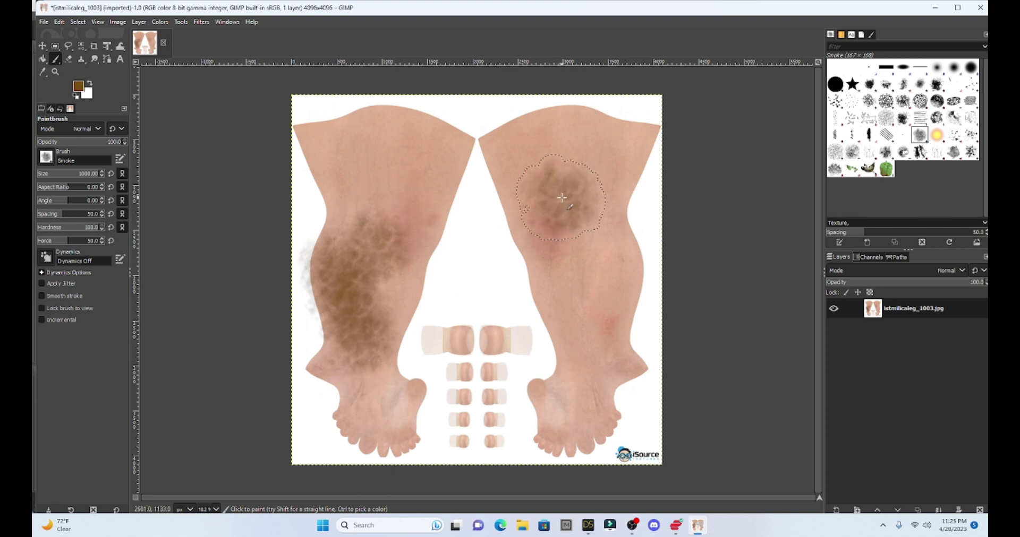
click(569, 220)
click(570, 221)
click(570, 221)
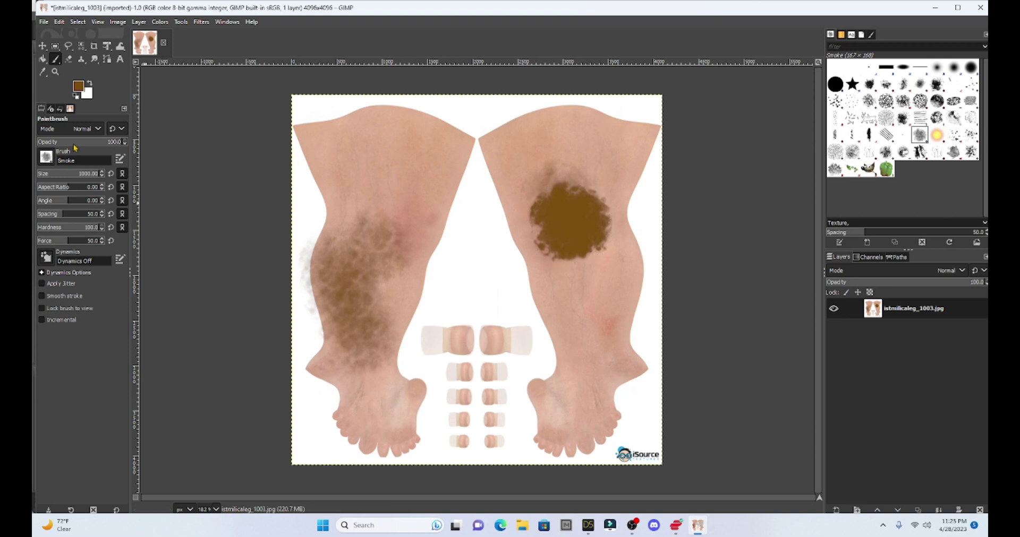
Undo the paint strokes that built a solid patch on the right knee.
click(59, 22)
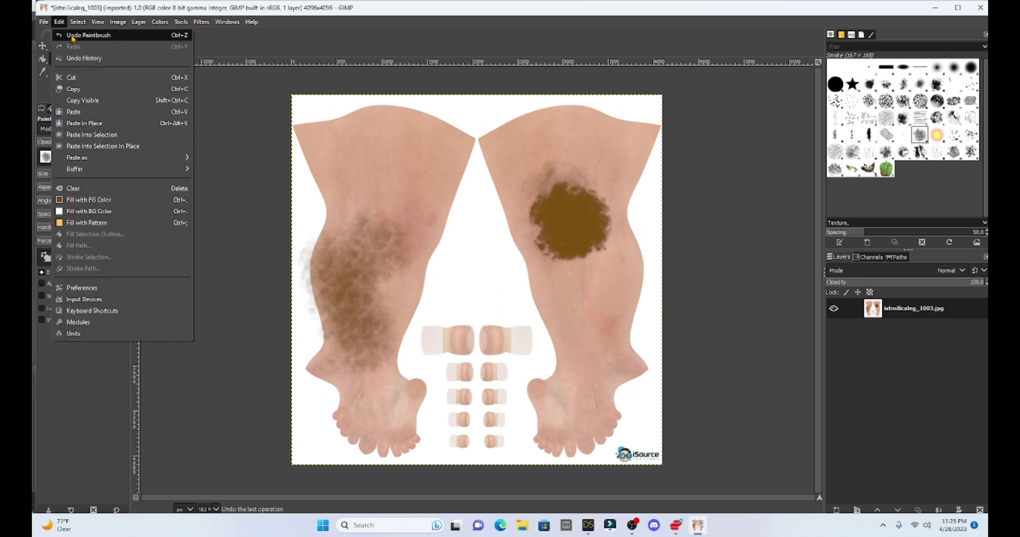
click(71, 35)
click(59, 22)
click(69, 35)
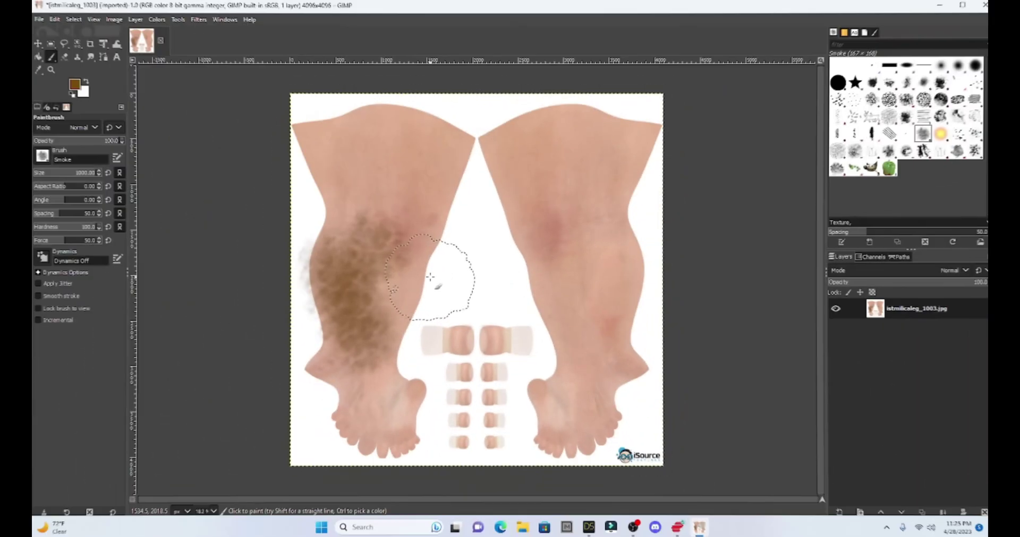
Spread smoky dirt down the left leg to the left foot, heel and toes.
click(429, 258)
click(412, 290)
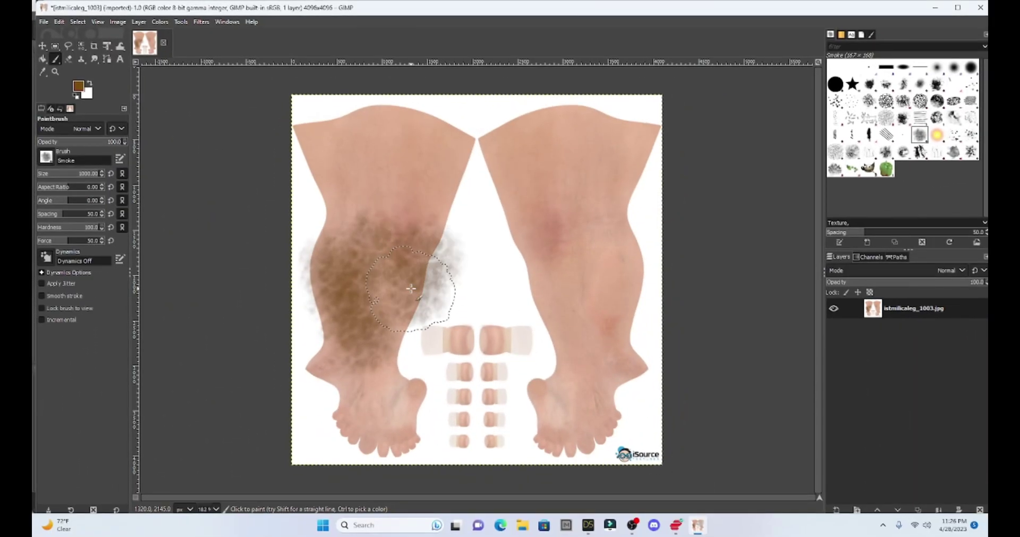
click(400, 325)
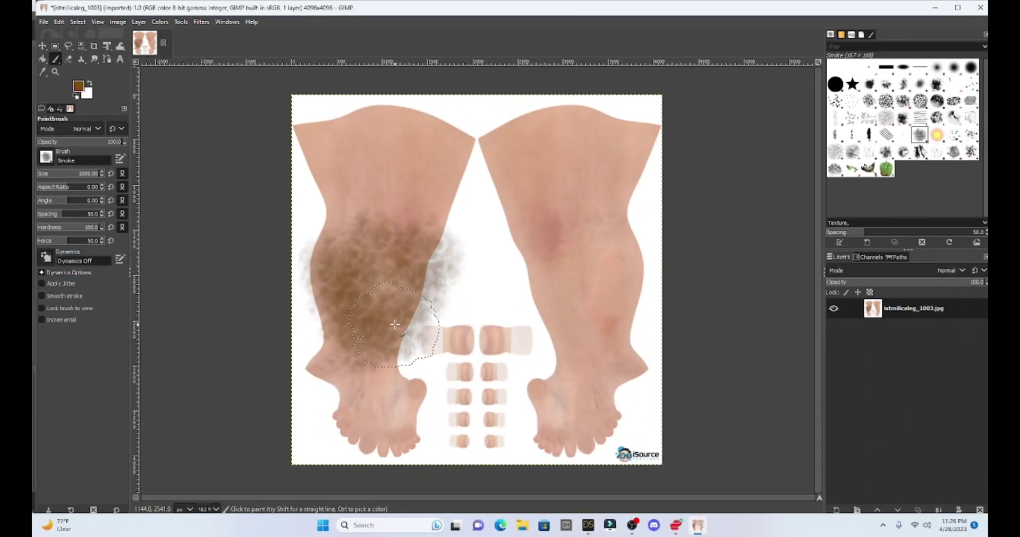
click(319, 375)
click(311, 385)
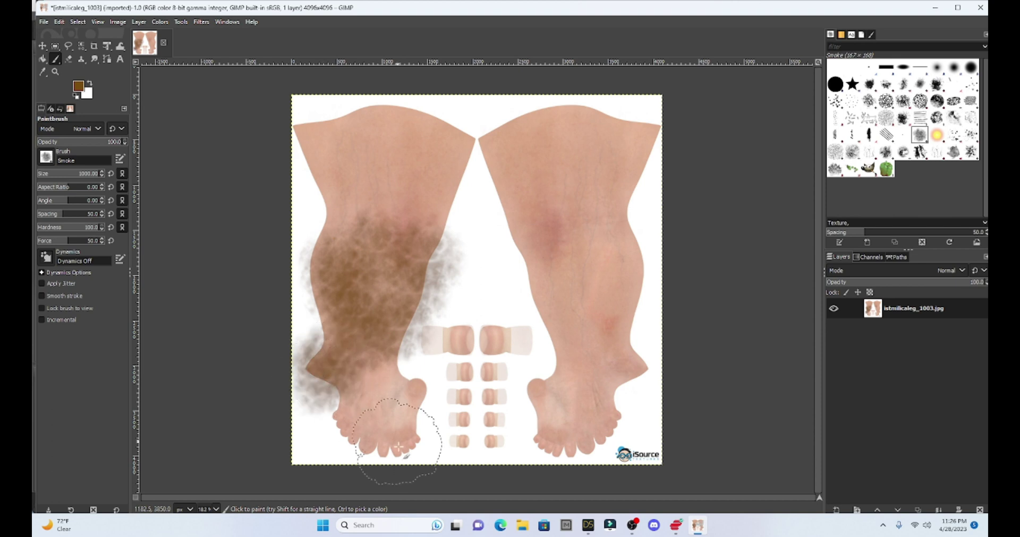
click(355, 431)
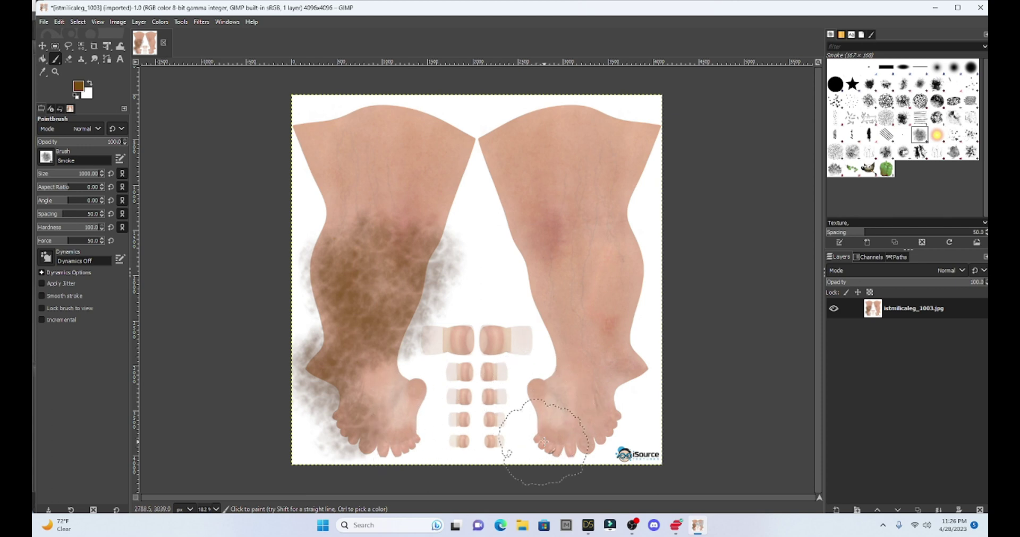
drag(421, 394, 415, 440)
Dirty the right foot, both sets of toes, the separate toe pieces and the right leg's outer side.
click(536, 399)
mouse_move(536, 398)
mouse_down()
mouse_move(545, 420)
mouse_move(525, 452)
mouse_move(505, 443)
mouse_up()
mouse_move(397, 382)
mouse_down()
mouse_move(358, 409)
mouse_move(369, 440)
mouse_move(395, 456)
mouse_move(319, 435)
mouse_move(326, 374)
mouse_move(305, 388)
mouse_move(339, 374)
mouse_up()
mouse_move(569, 443)
mouse_down()
mouse_move(585, 446)
mouse_move(616, 420)
mouse_move(611, 407)
mouse_move(606, 417)
mouse_move(574, 407)
mouse_move(552, 366)
mouse_move(568, 353)
mouse_move(651, 355)
mouse_move(587, 419)
mouse_up()
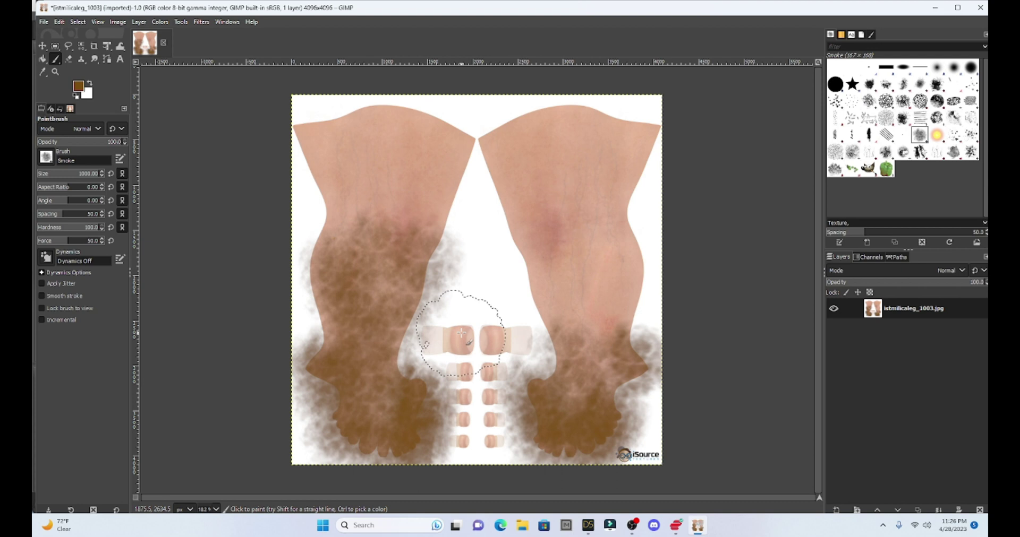
mouse_move(464, 337)
mouse_down()
mouse_move(463, 441)
mouse_move(502, 449)
mouse_move(487, 437)
mouse_move(482, 409)
mouse_move(491, 338)
mouse_up()
mouse_move(615, 318)
mouse_down()
mouse_move(560, 308)
mouse_move(549, 295)
mouse_move(535, 256)
mouse_move(559, 251)
mouse_move(520, 236)
mouse_move(558, 271)
mouse_move(553, 224)
mouse_up()
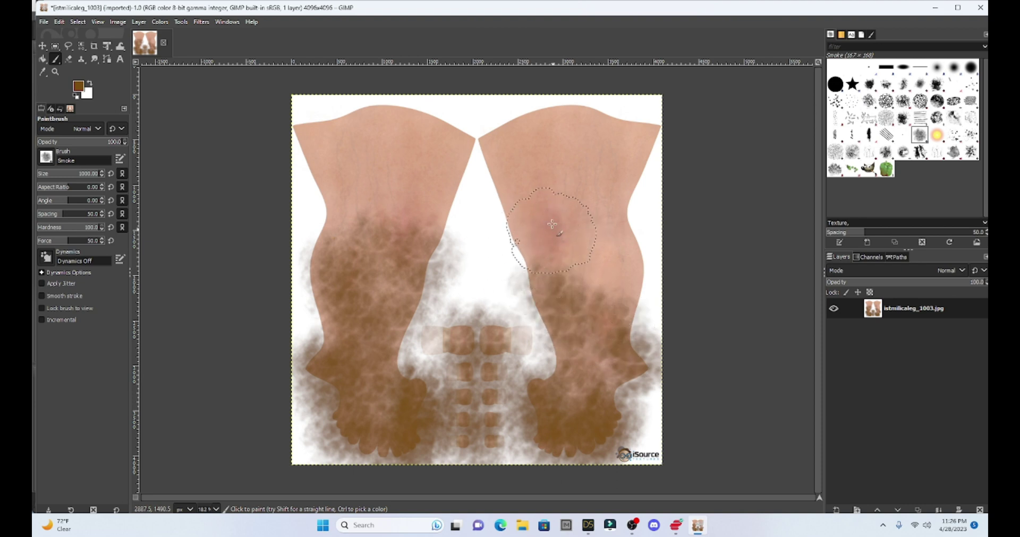
Add dirt along the legs' inner edges and a few dabs higher on both legs.
click(334, 230)
mouse_move(522, 250)
mouse_down()
mouse_move(502, 242)
mouse_move(550, 244)
mouse_move(627, 215)
mouse_move(641, 268)
mouse_up()
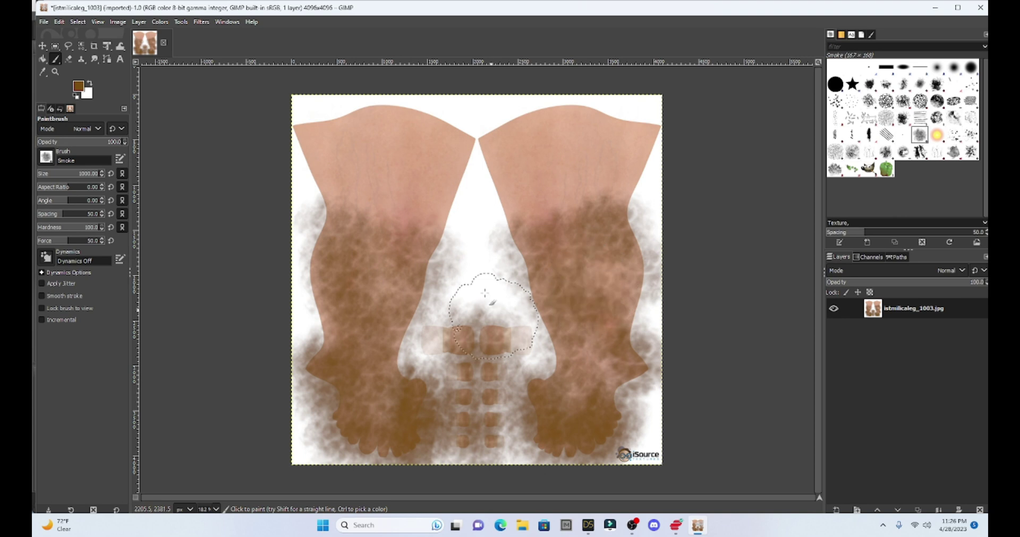
click(549, 211)
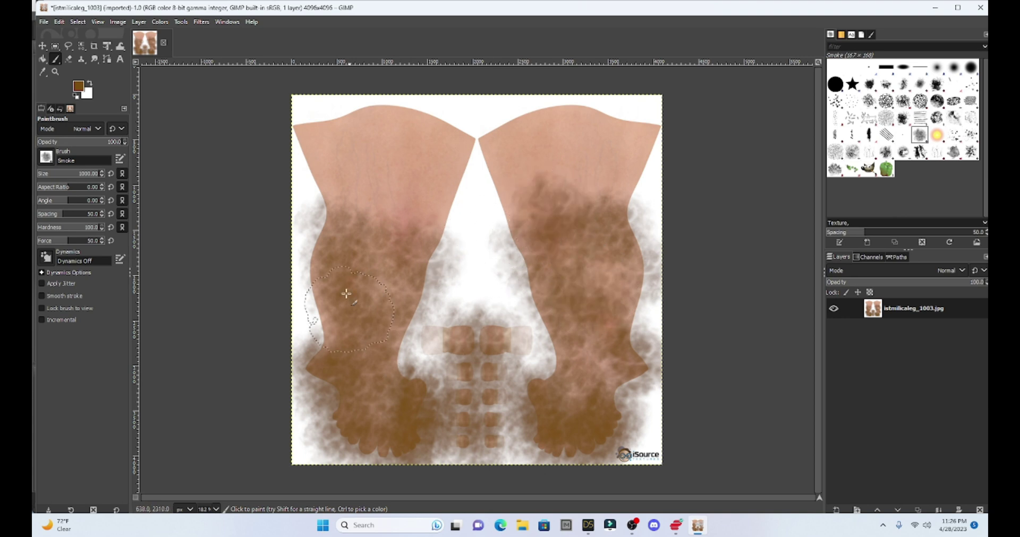
click(386, 207)
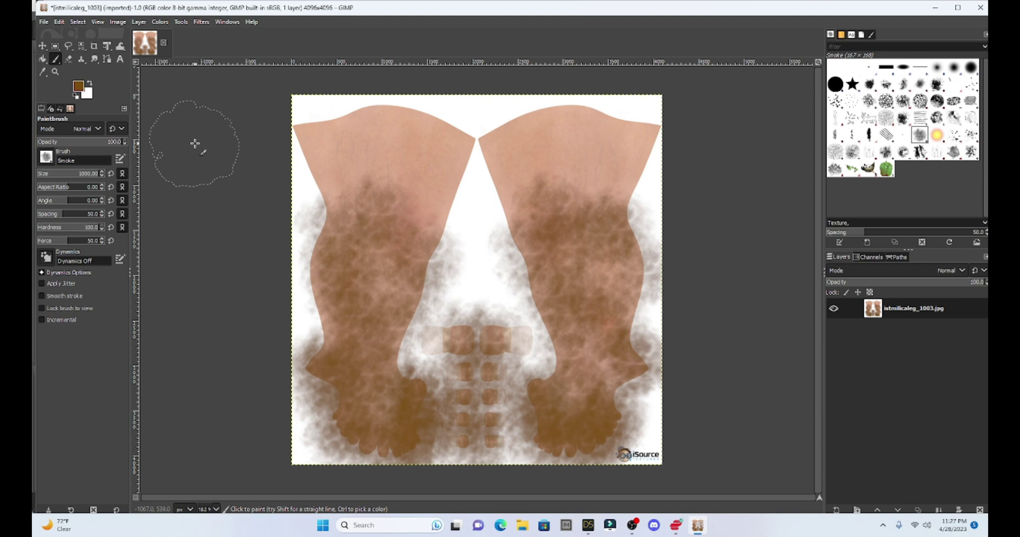
Export the painted texture as istmilicaleg_1003SANDY1.jpg to OneDrive at JPEG quality 98.
click(43, 22)
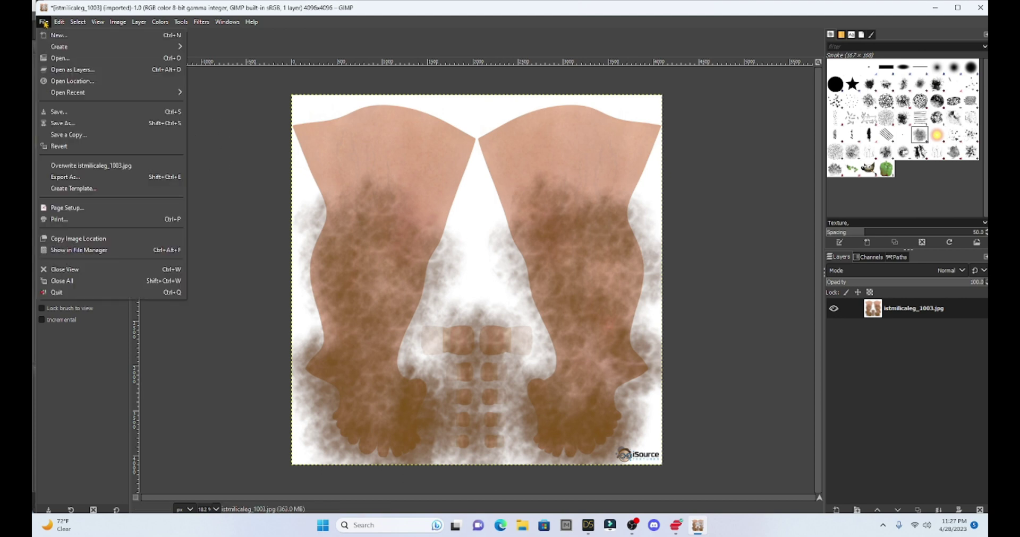
click(73, 178)
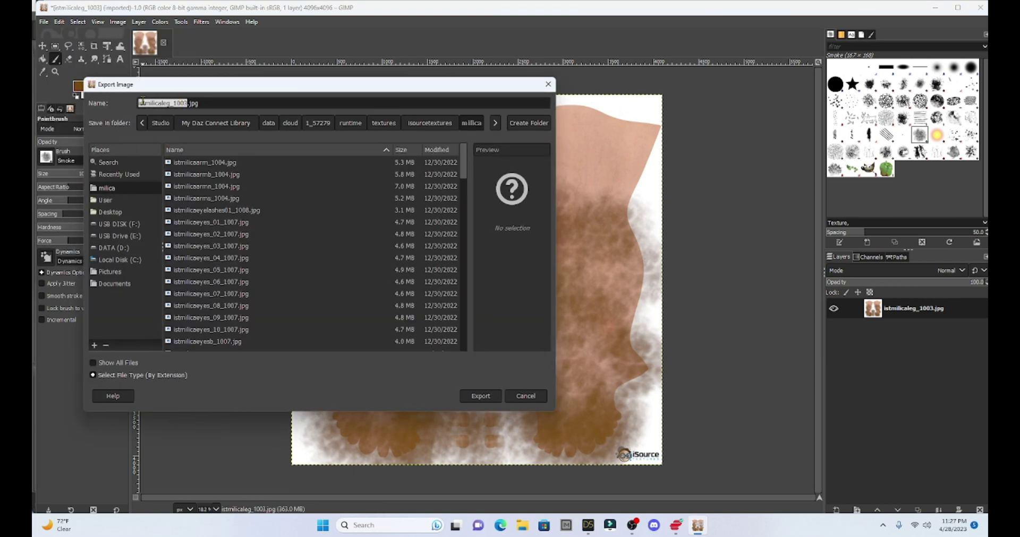
click(185, 103)
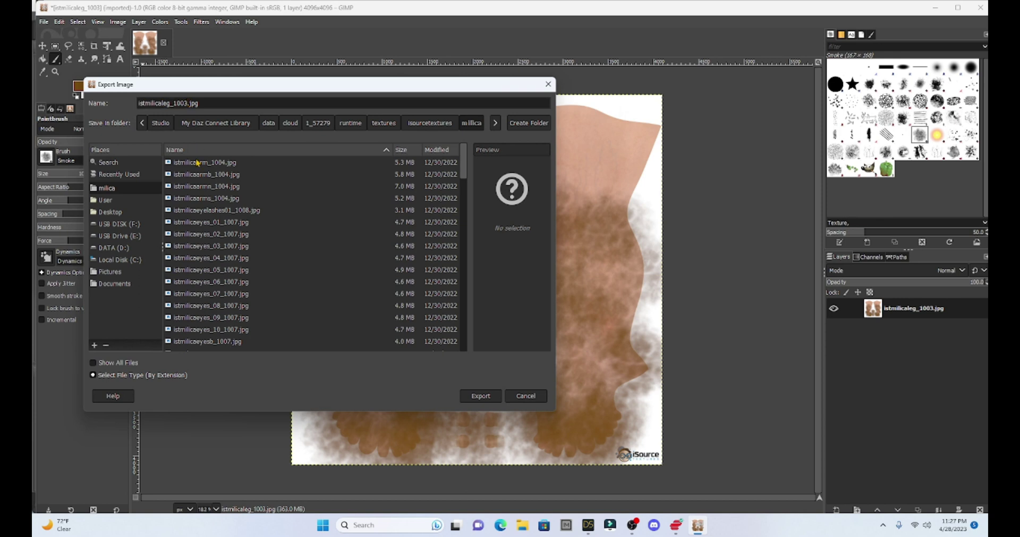
text(SAND)
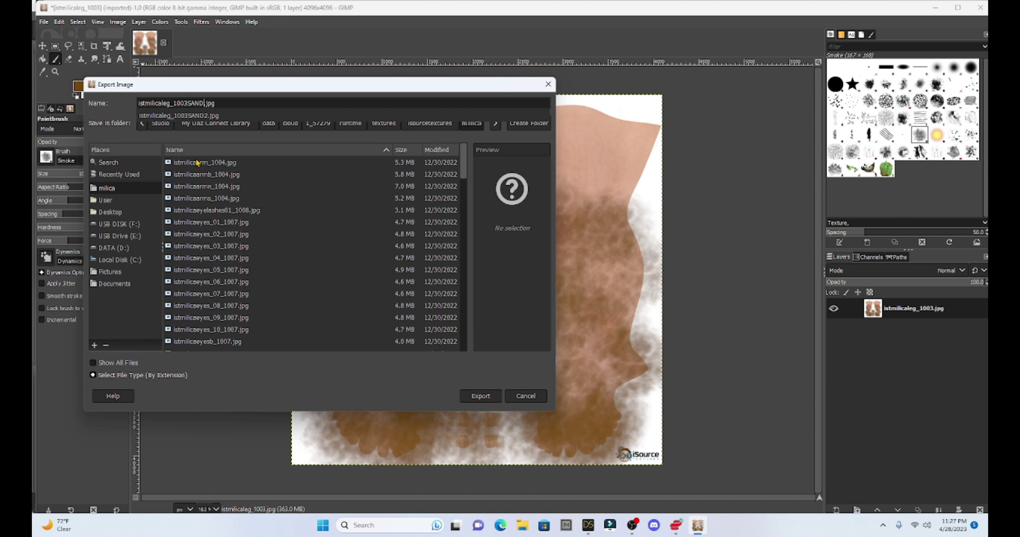
text(Y)
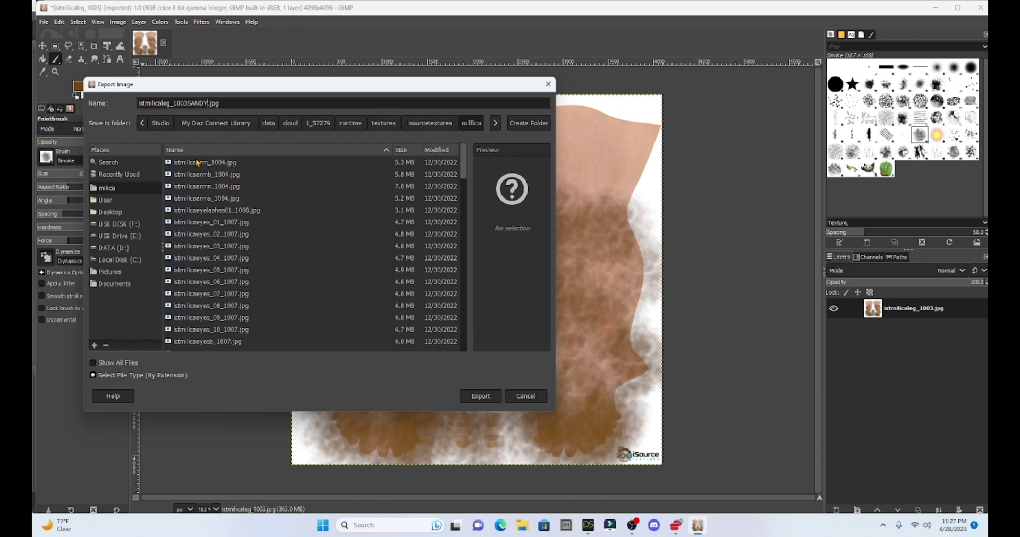
text(1)
click(142, 124)
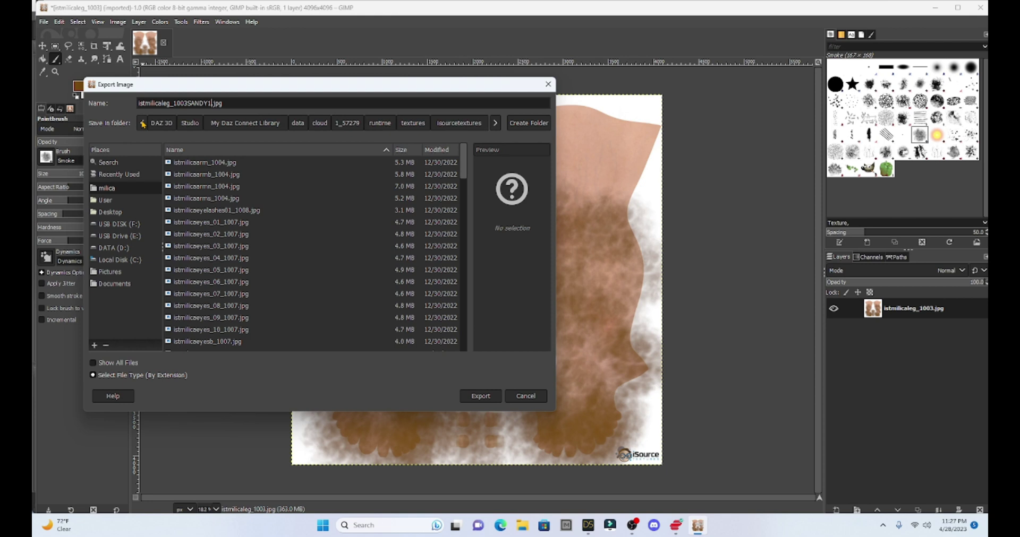
click(142, 124)
click(142, 124)
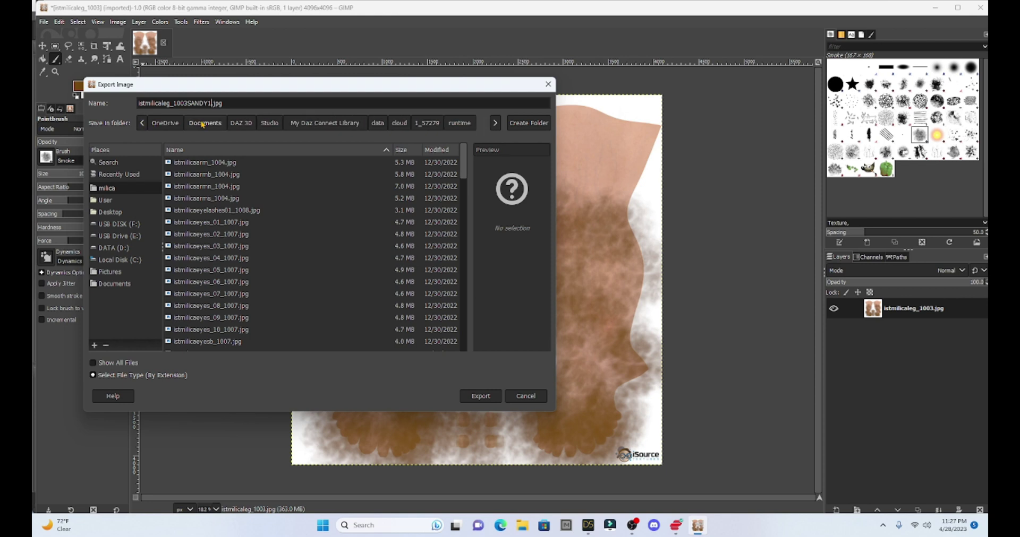
click(163, 124)
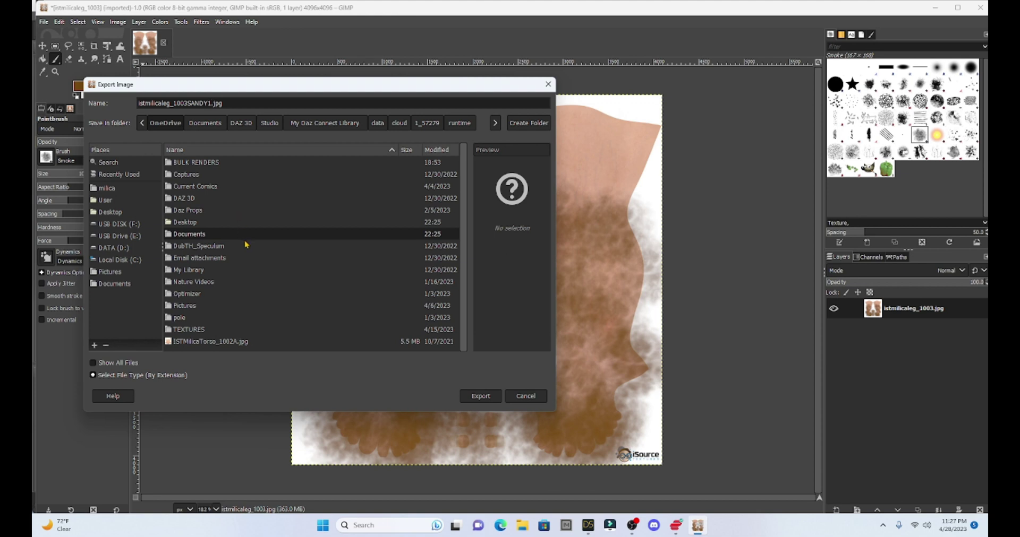
click(489, 398)
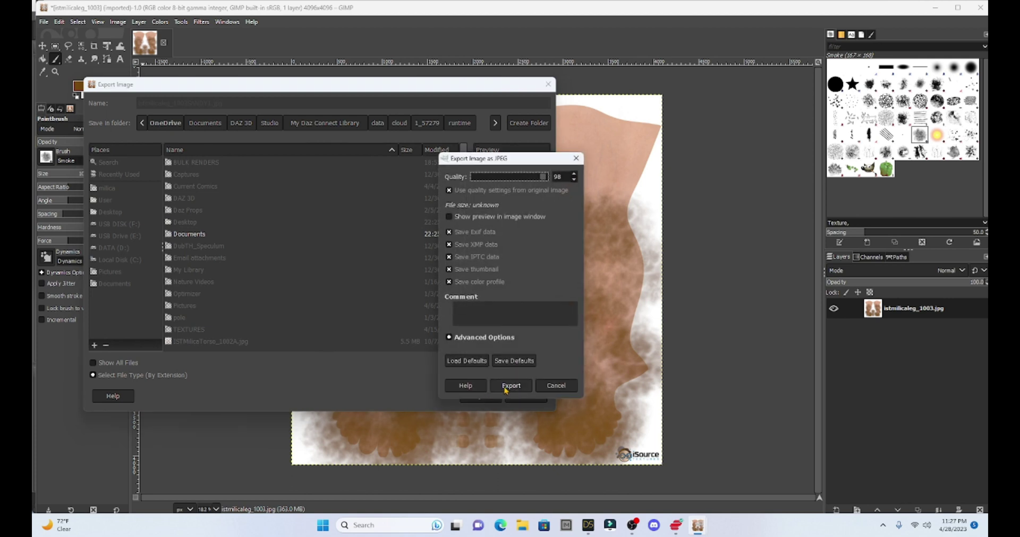
click(510, 386)
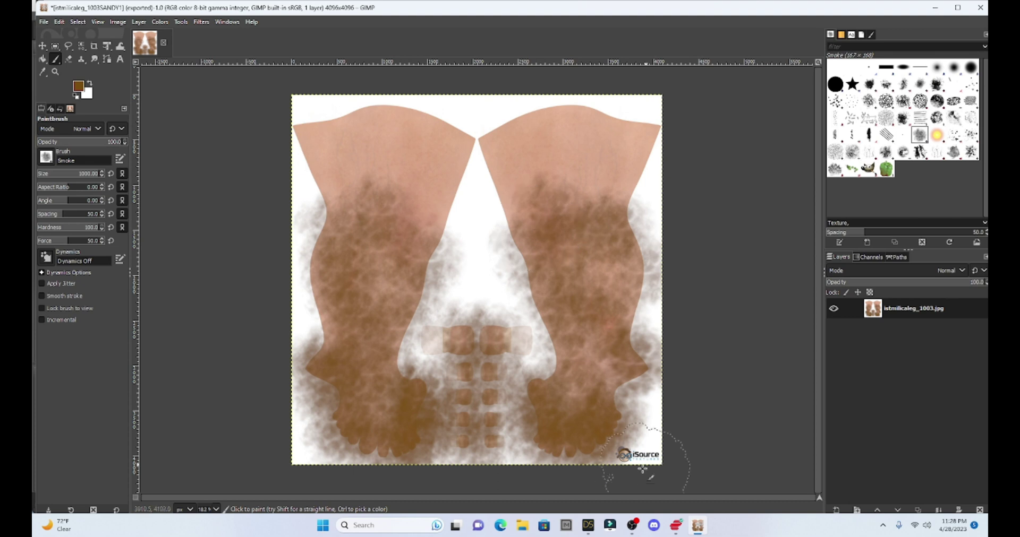
In DAZ Studio, load istmilicaleg_1003SANDY1 from M - Personal as the Legs base colour map.
click(588, 527)
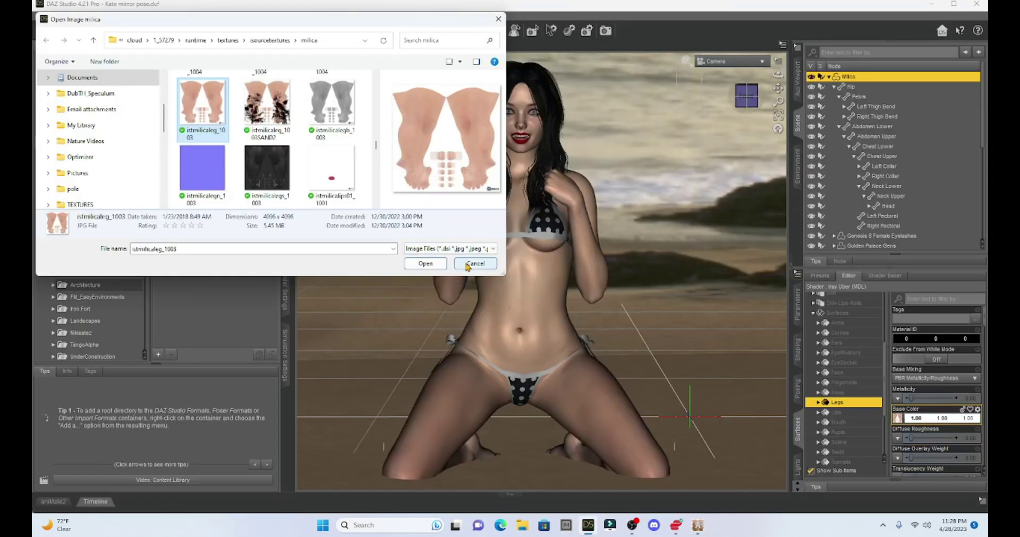
click(466, 264)
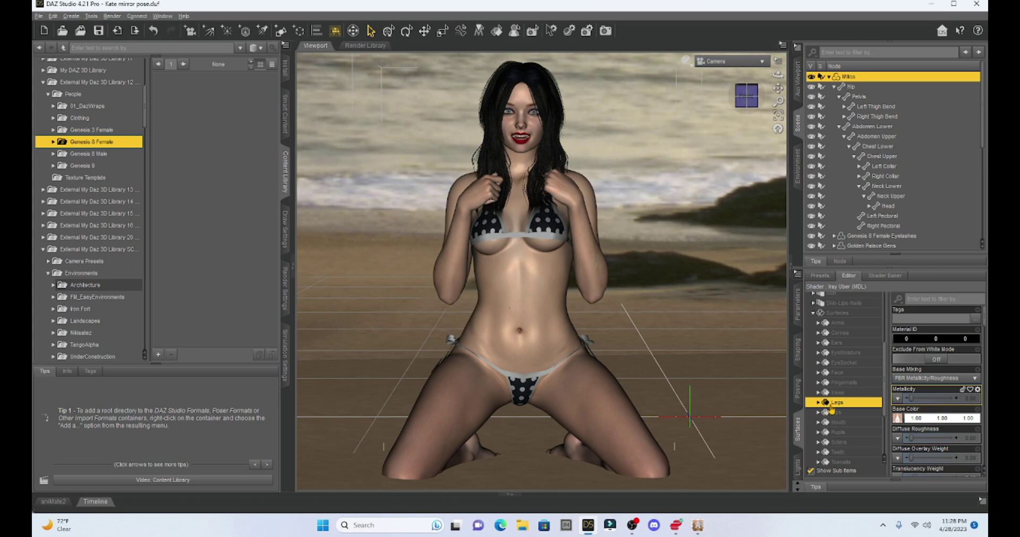
scroll(901, 386, down, 3)
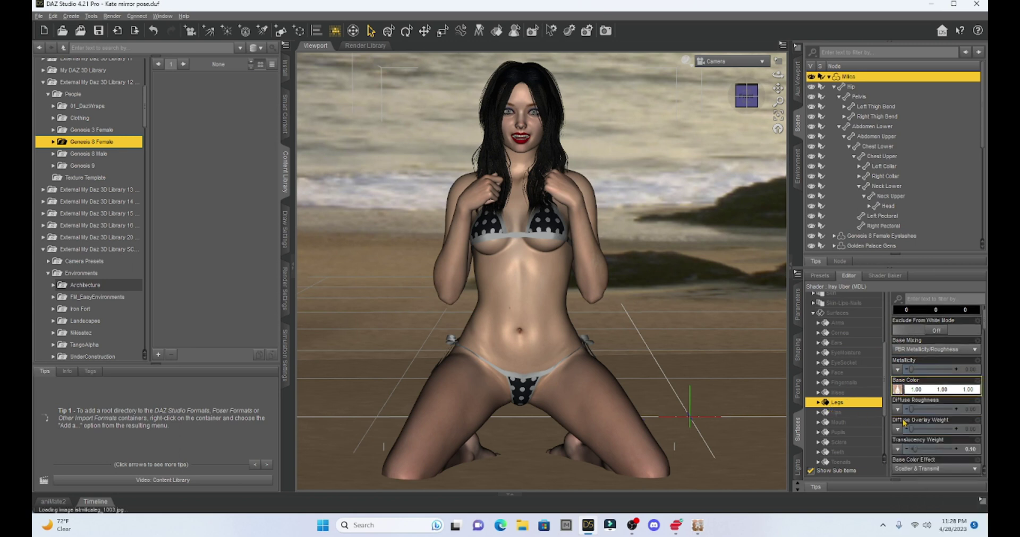
click(898, 358)
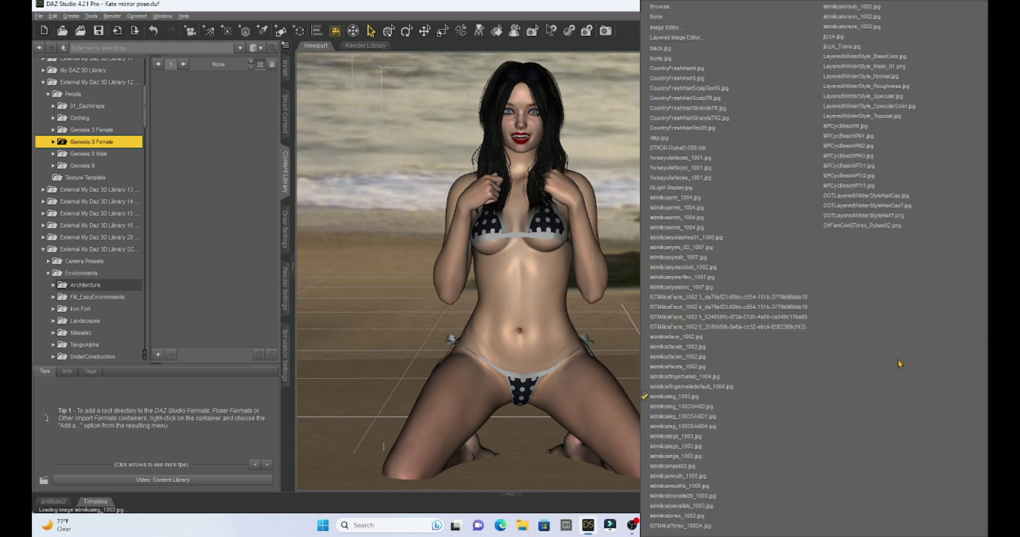
click(695, 6)
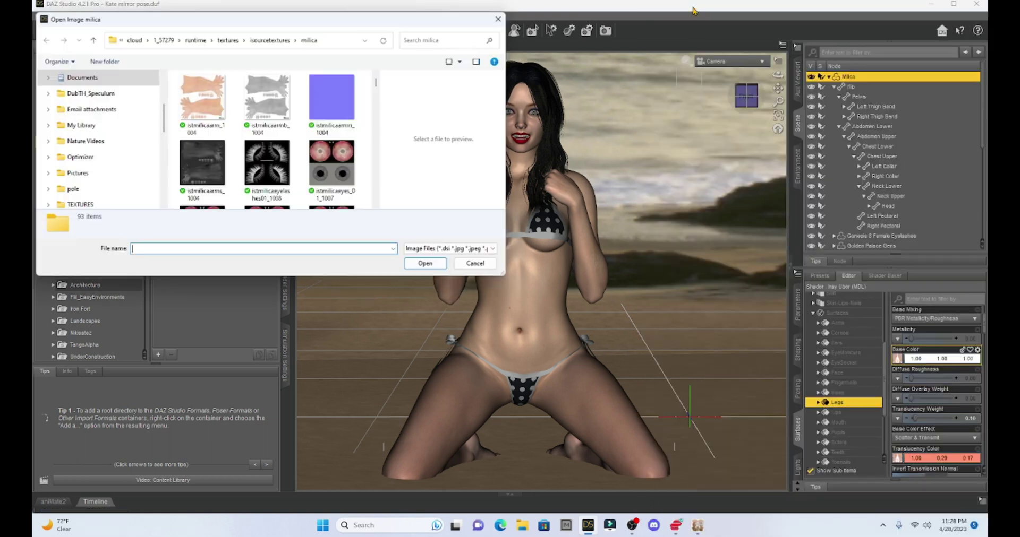
scroll(137, 123, up, 2)
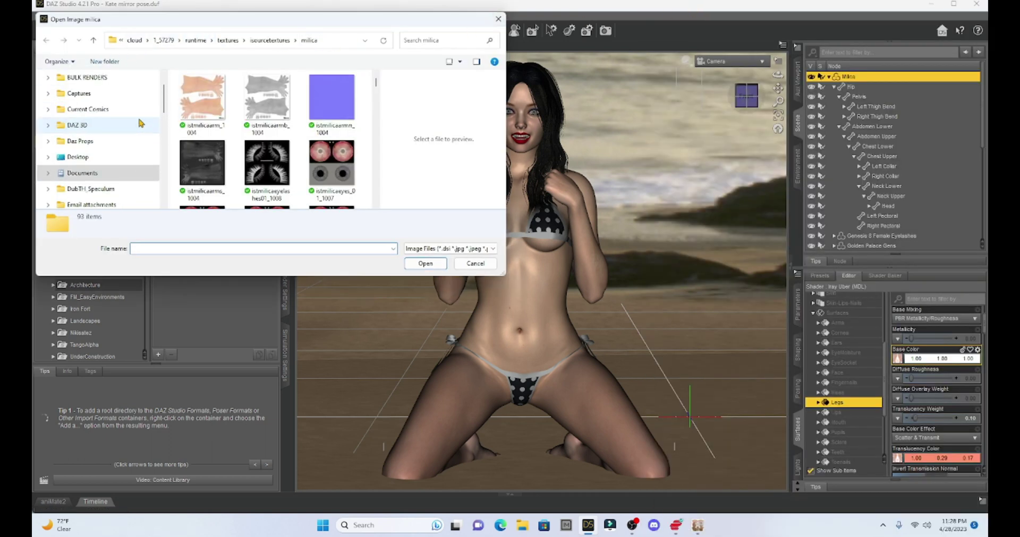
scroll(137, 123, up, 2)
click(87, 93)
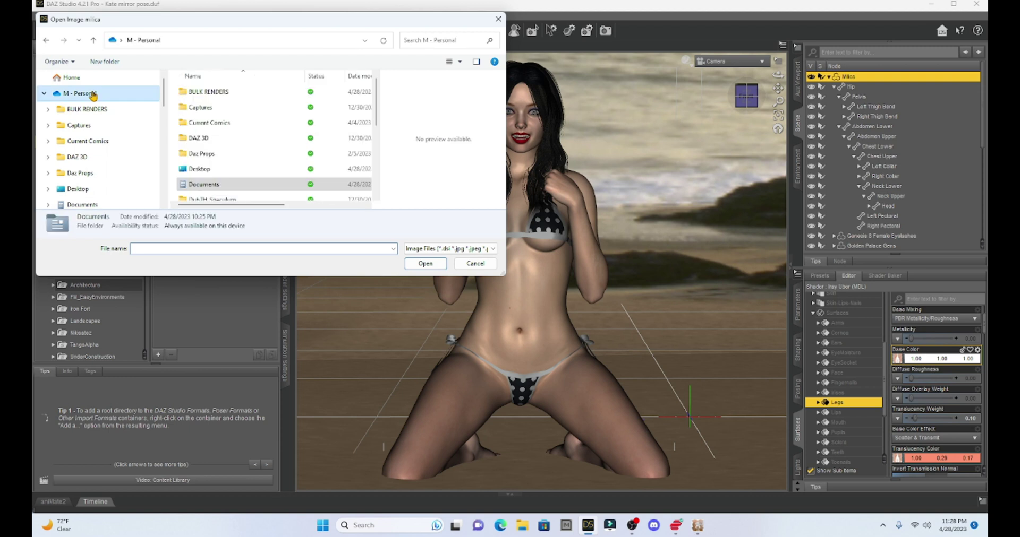
scroll(249, 128, down, 5)
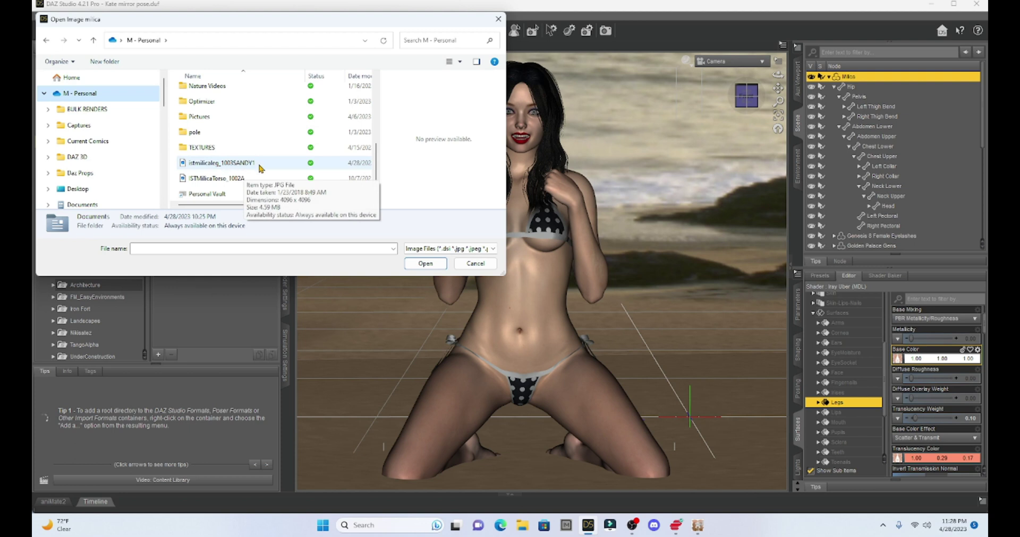
double_click(252, 164)
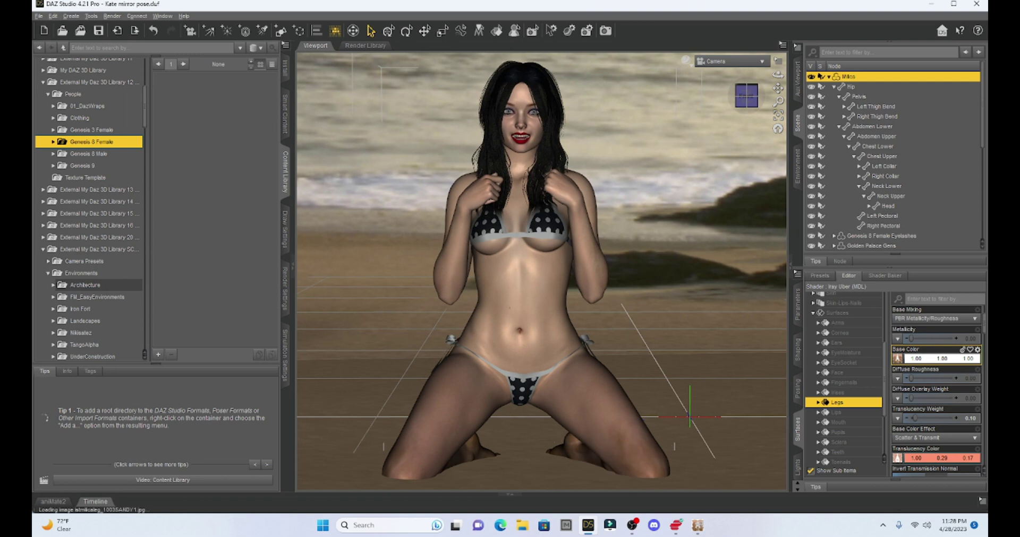
Switch the viewport draw style to NVIDIA Iray and scroll down to the Legs' Translucency Color.
click(693, 69)
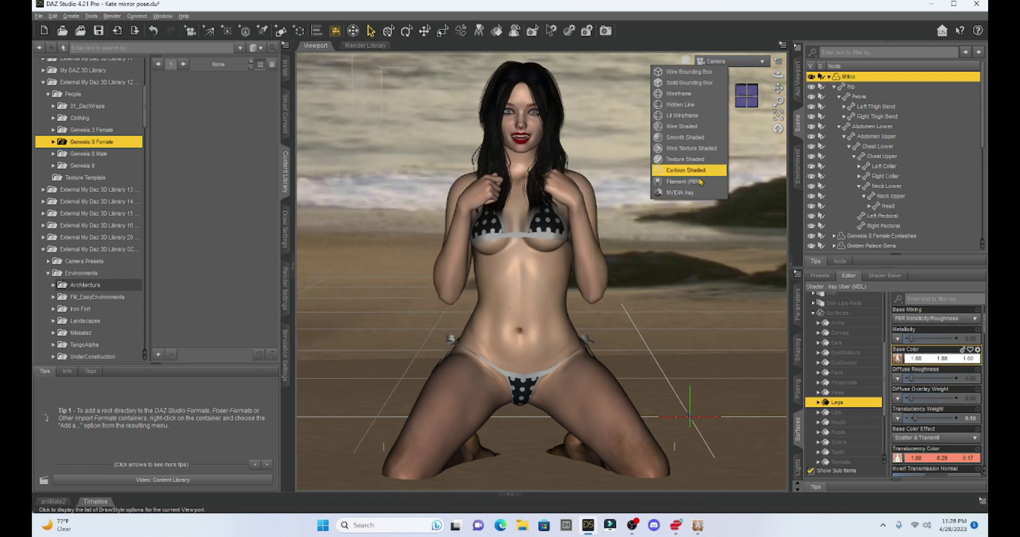
click(689, 194)
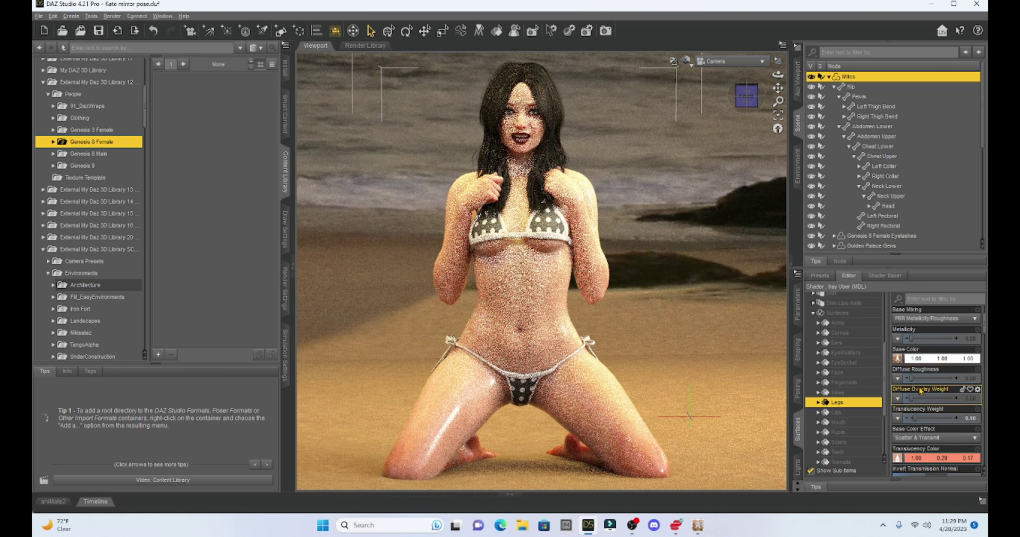
scroll(913, 403, down, 1)
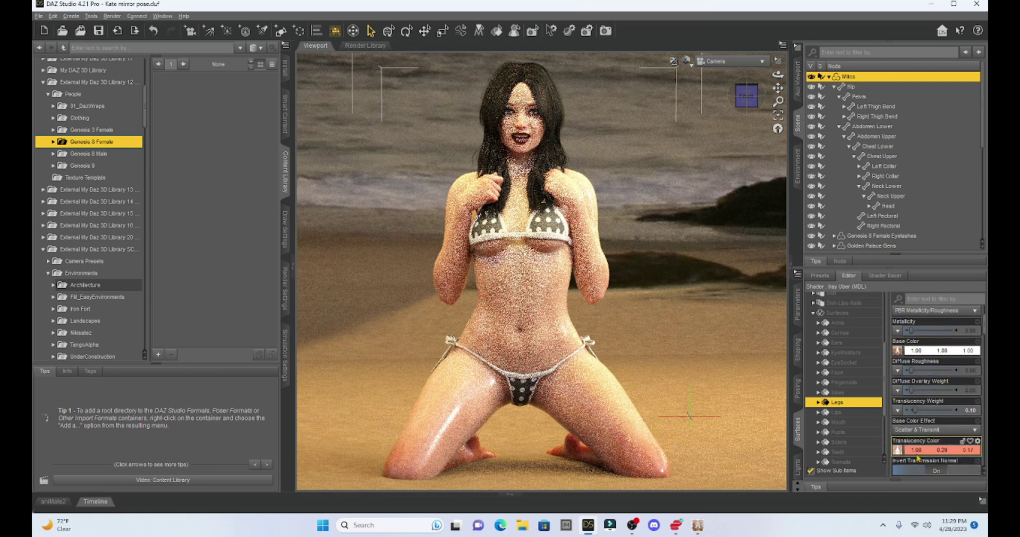
scroll(909, 411, down, 6)
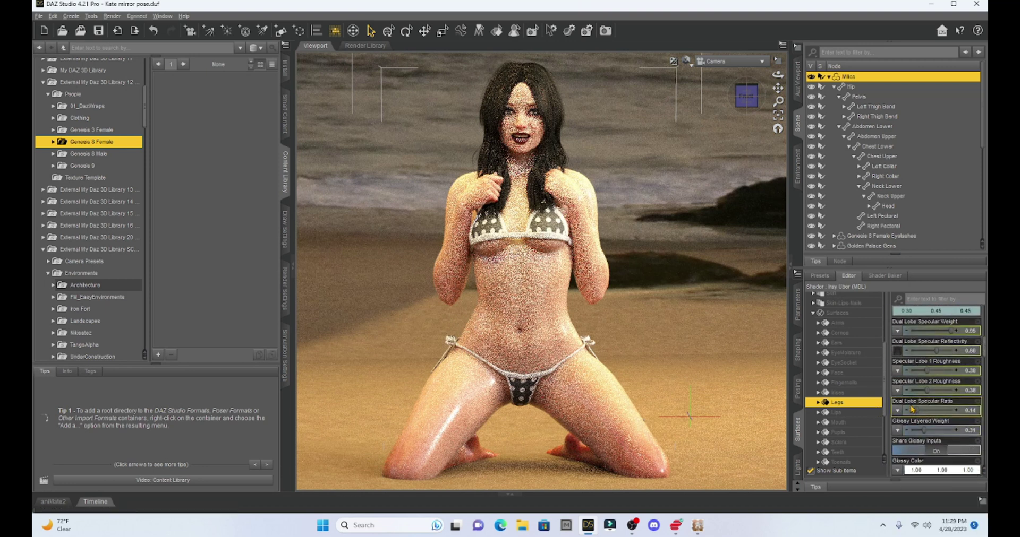
mouse_move(897, 334)
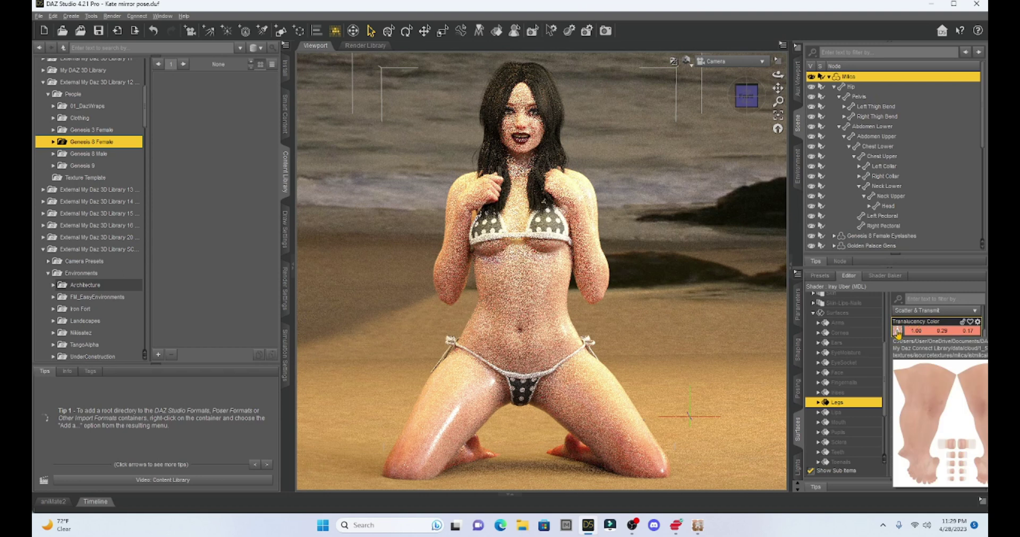
Assign istmilicaleg_1003SANDY1.jpg as the Legs' Translucency Color map.
click(896, 332)
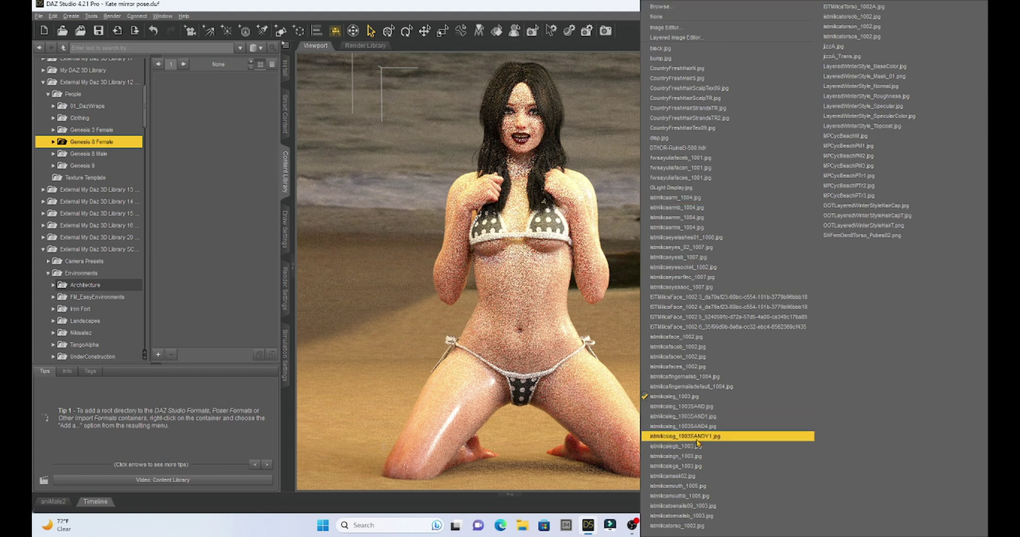
click(696, 439)
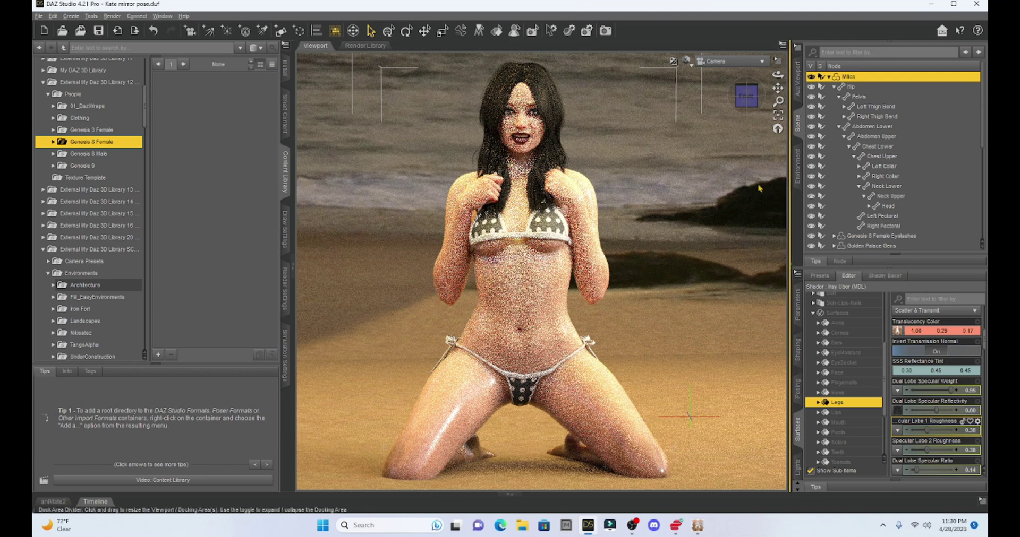
Return the viewport to Texture Shaded display and select the figure.
click(692, 69)
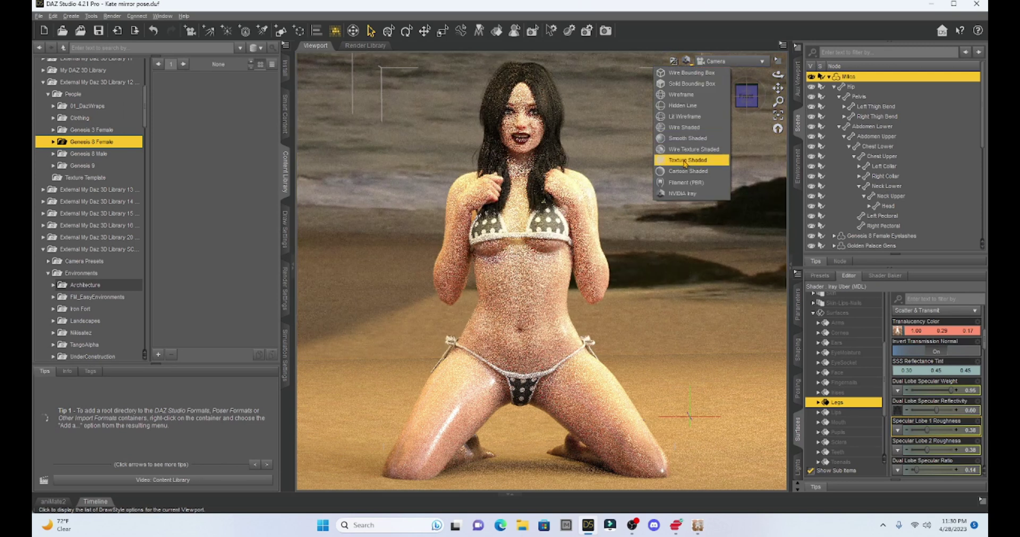
click(686, 162)
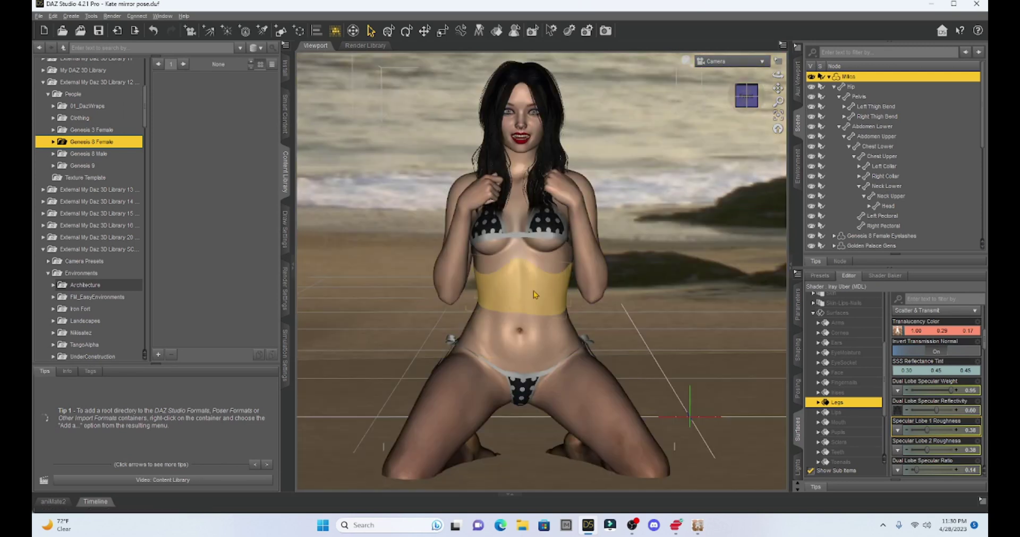
click(524, 287)
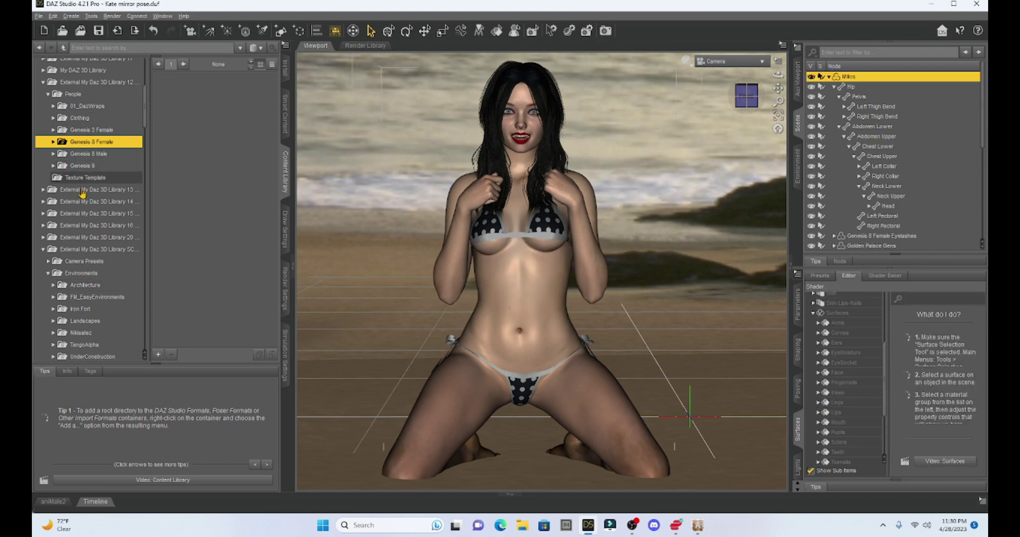
Apply the Standing > Simply Standing > Female pose Simply Standing Female 02 and pan to the torso.
scroll(83, 193, down, 5)
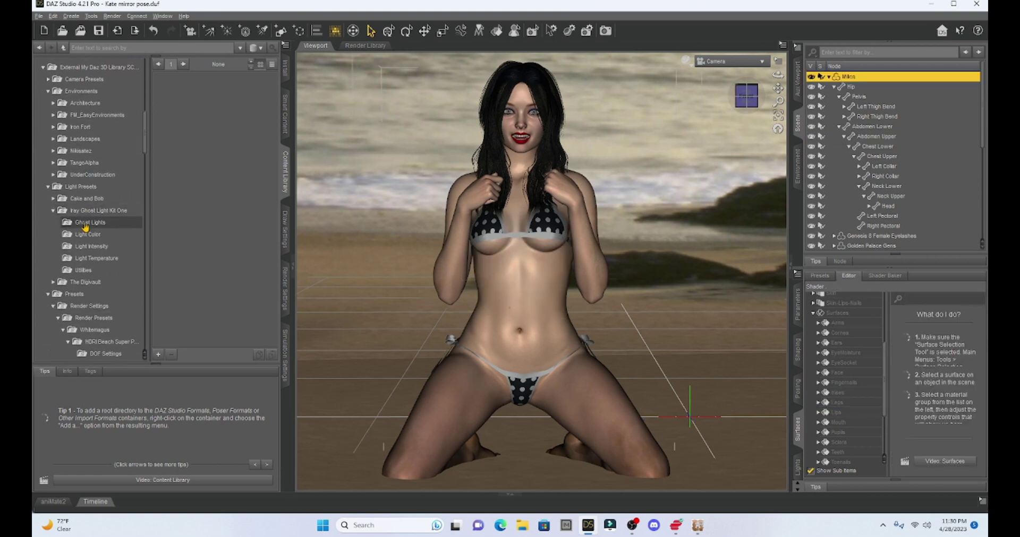
scroll(84, 227, down, 7)
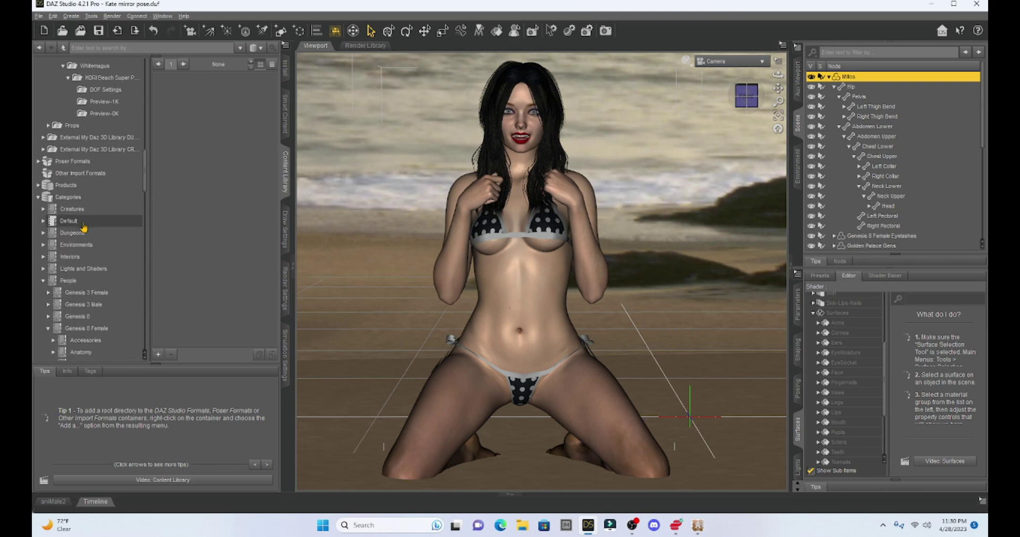
scroll(83, 227, down, 3)
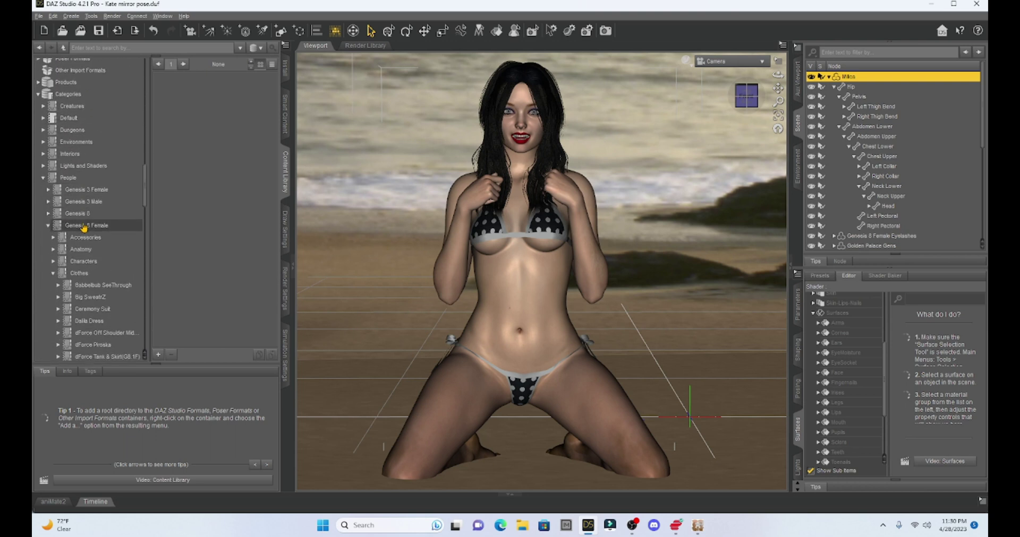
scroll(84, 227, down, 1)
click(53, 238)
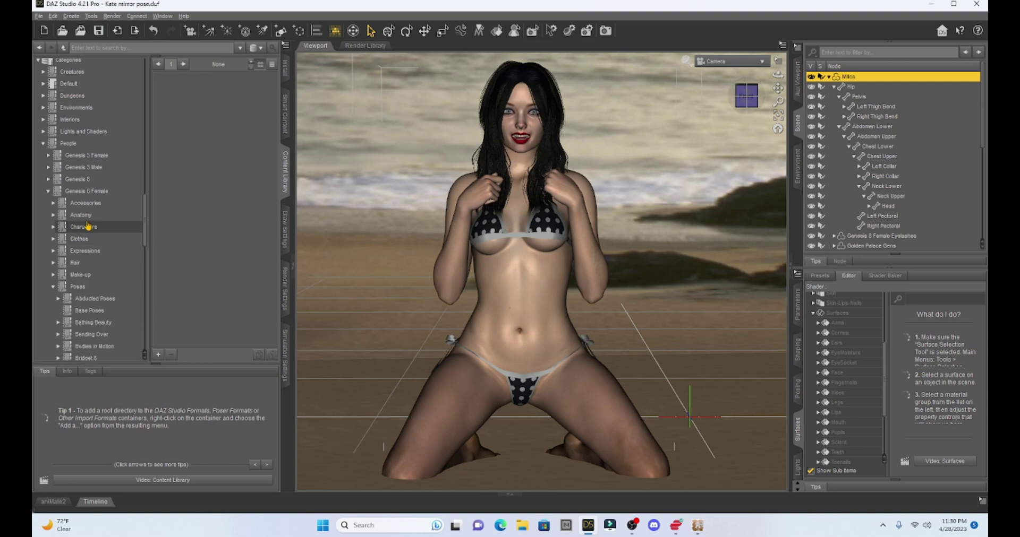
scroll(88, 226, down, 5)
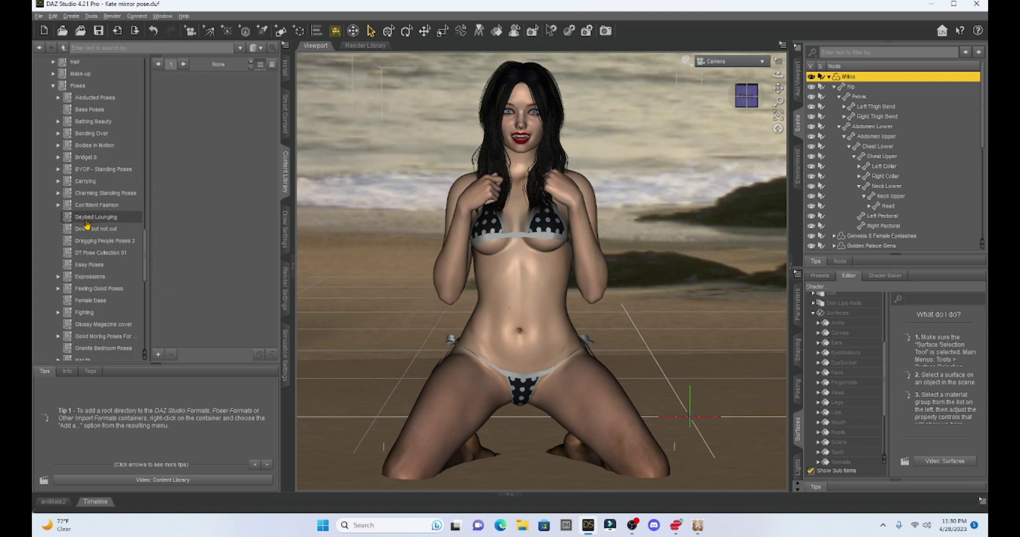
scroll(85, 225, down, 5)
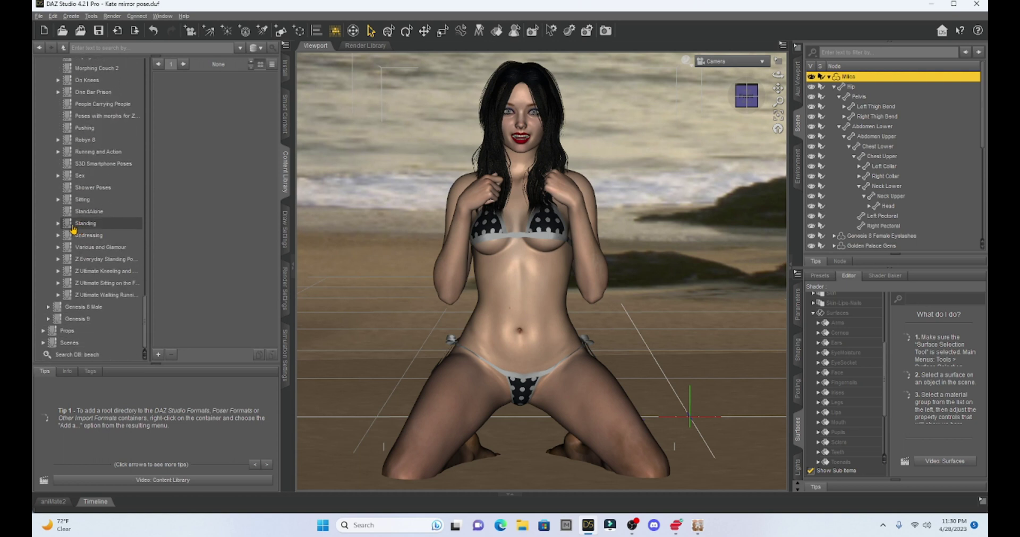
click(59, 225)
click(94, 307)
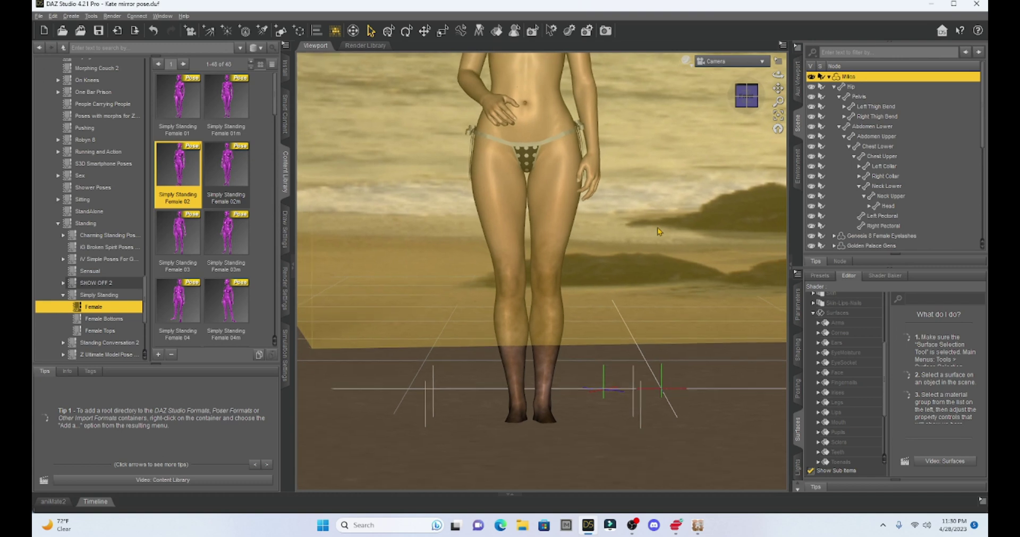
drag(777, 88, 623, 227)
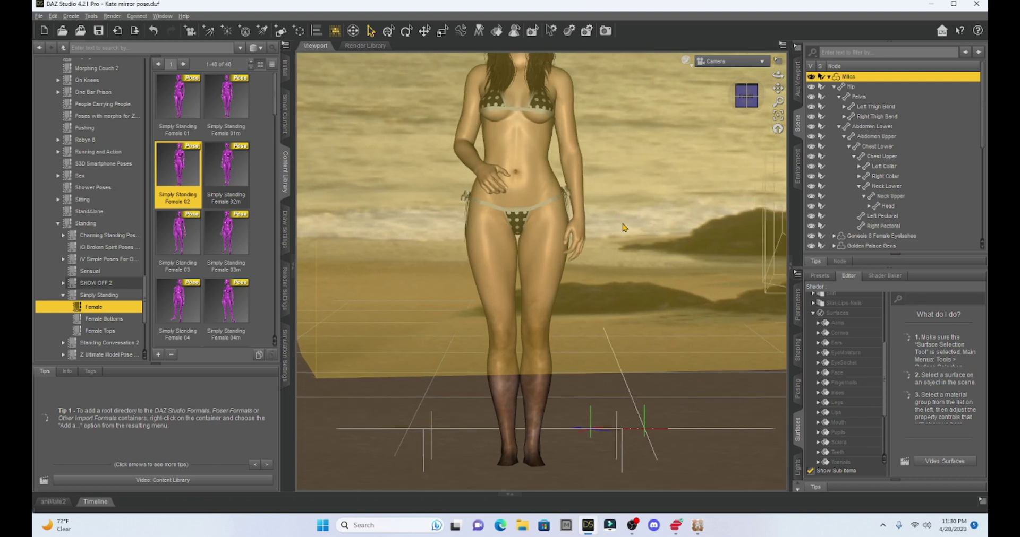
click(692, 71)
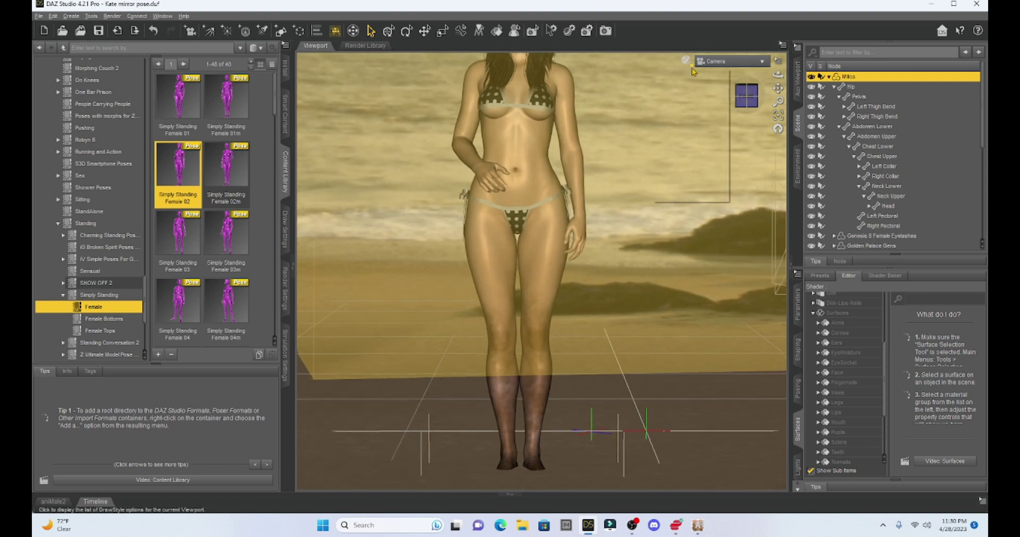
Preview the standing figure's sandy legs in NVIDIA Iray with Parameters shown, then revert to Texture Shaded.
click(691, 155)
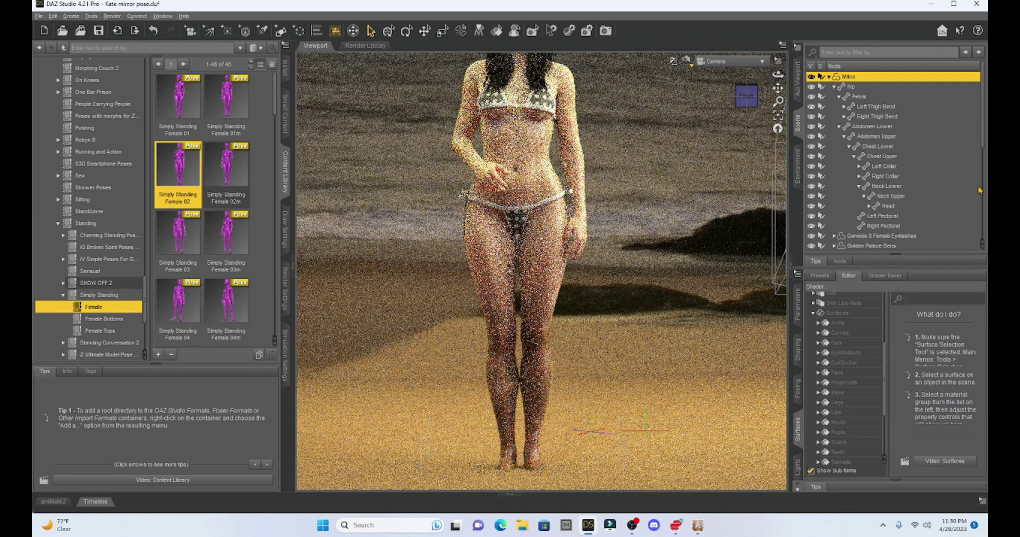
key(ctrl+shift+p)
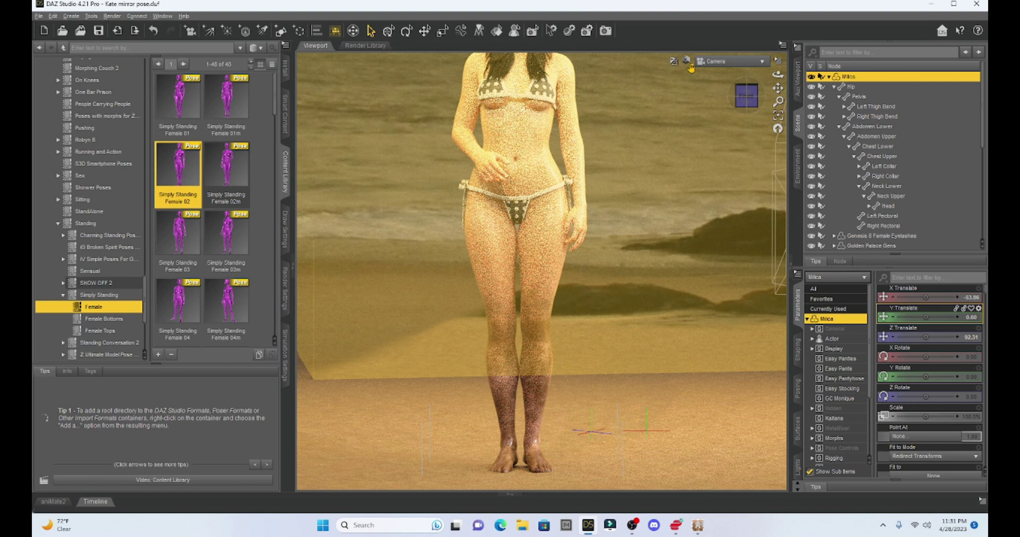
click(686, 61)
click(679, 158)
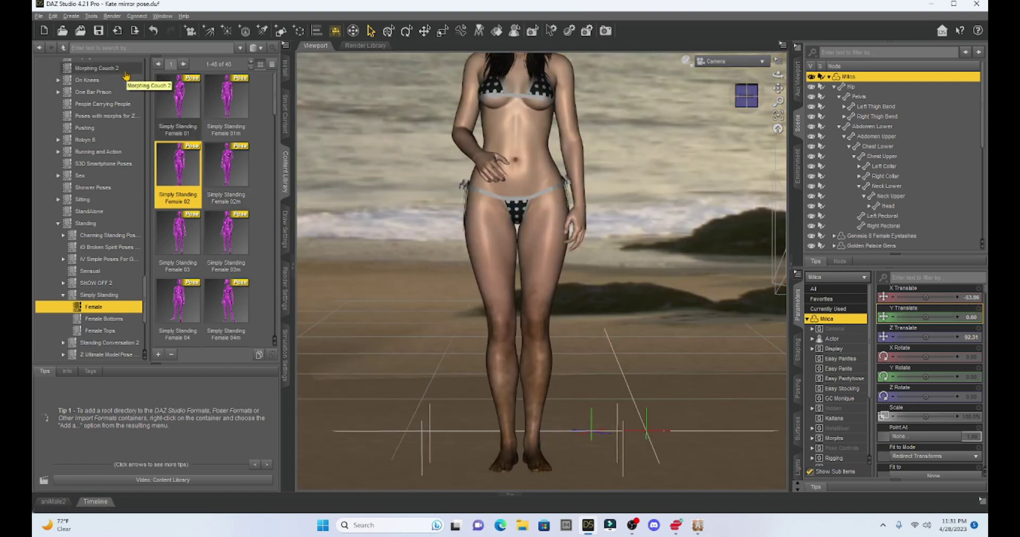
Undo six times to bring back the kneeling pose, then switch to GIMP.
click(154, 31)
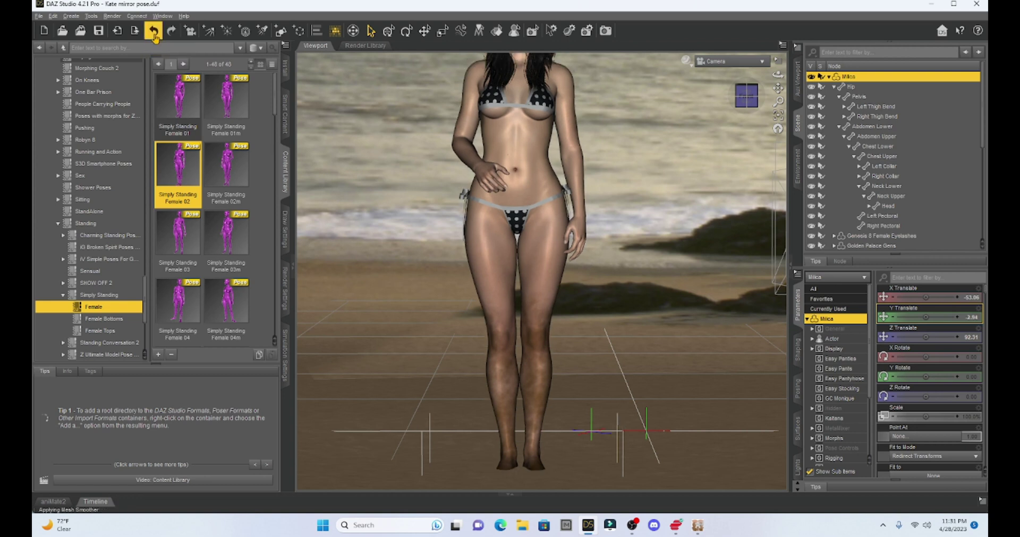
click(153, 30)
click(153, 31)
click(153, 31)
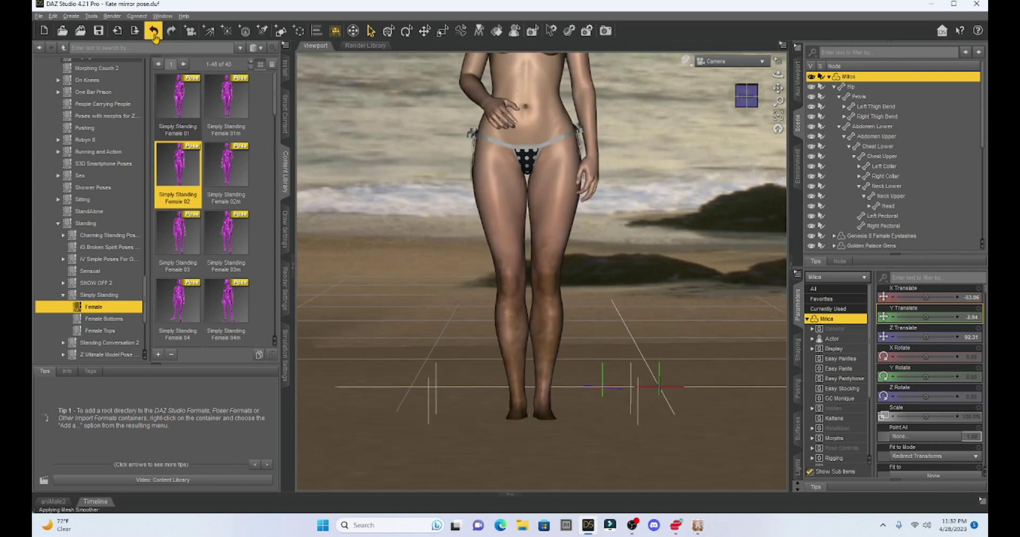
click(154, 30)
click(153, 31)
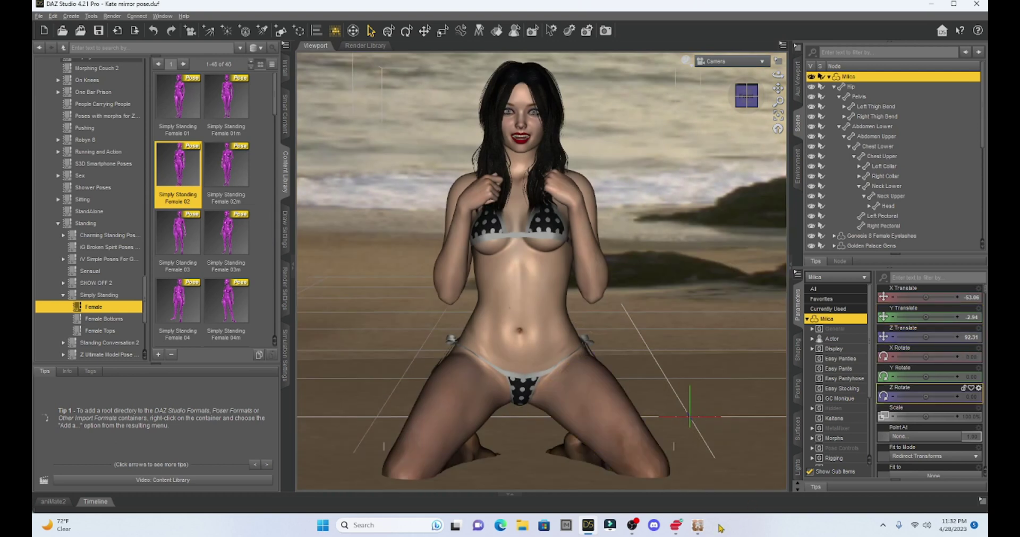
click(697, 525)
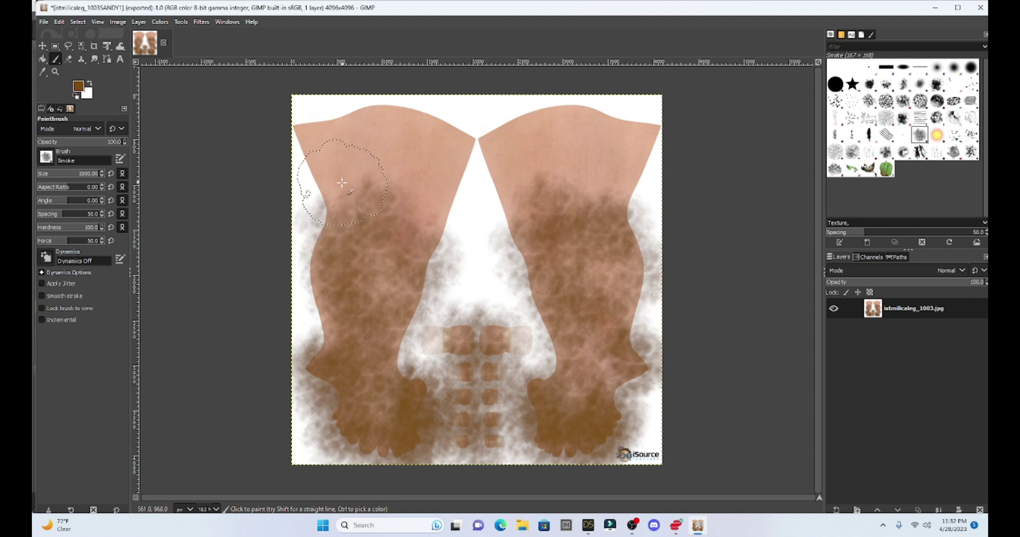
Paint smoky brown dirt strokes across the upper left thigh of the leg texture.
mouse_move(340, 182)
mouse_down()
mouse_move(384, 177)
mouse_move(430, 225)
mouse_move(514, 222)
mouse_move(519, 207)
mouse_move(569, 173)
mouse_move(606, 176)
mouse_move(625, 188)
mouse_move(646, 247)
mouse_move(636, 278)
mouse_move(648, 314)
mouse_up()
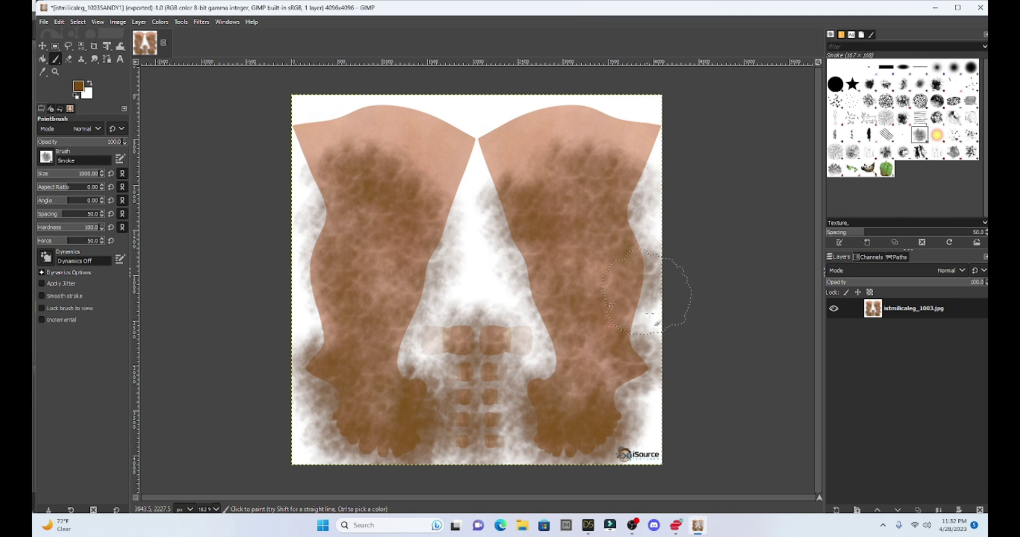
Export As istmilicaleg_1003SANDY2.jpg, changing SANDY1 to SANDY2, and accept the JPEG settings.
click(44, 22)
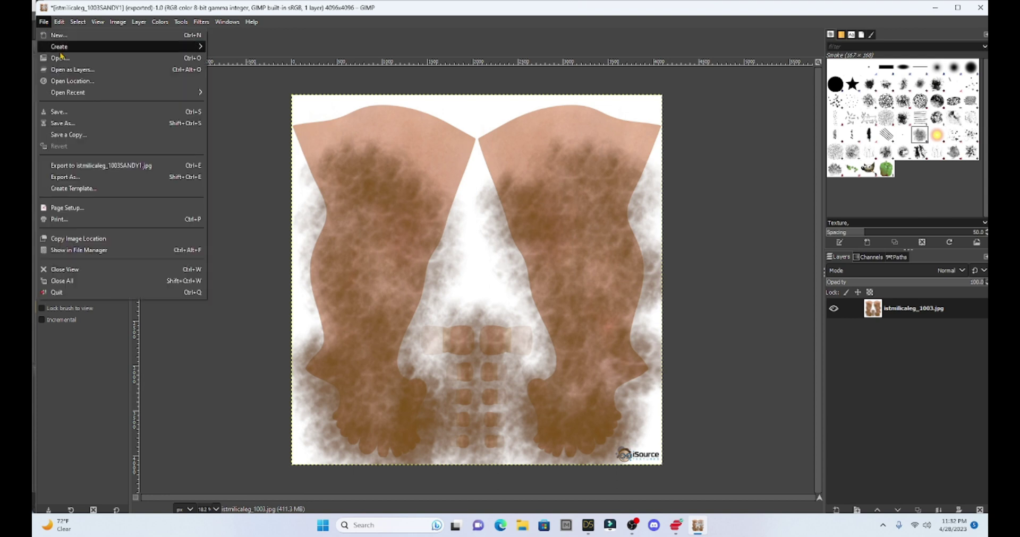
click(65, 177)
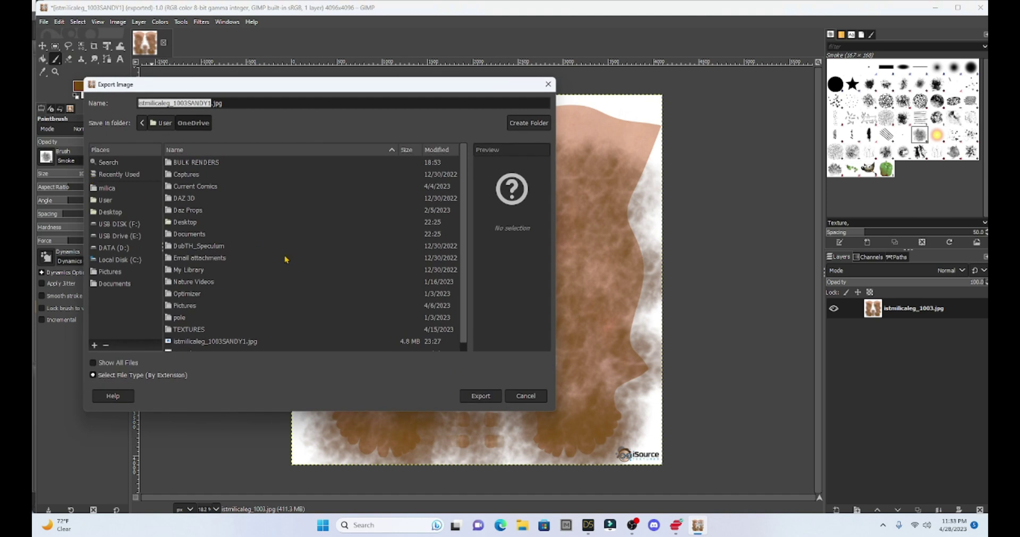
click(209, 103)
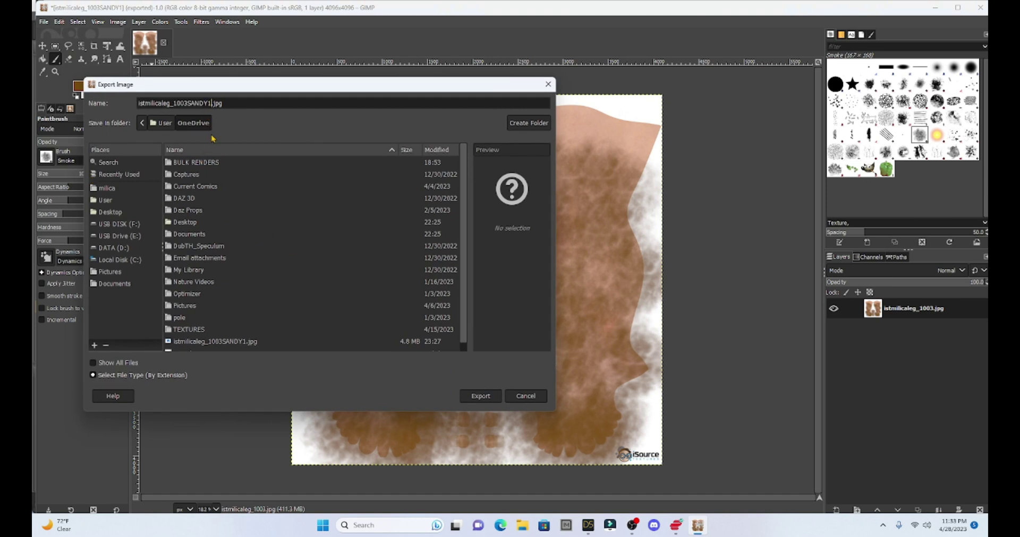
key(BackSpace)
text(2)
key(Return)
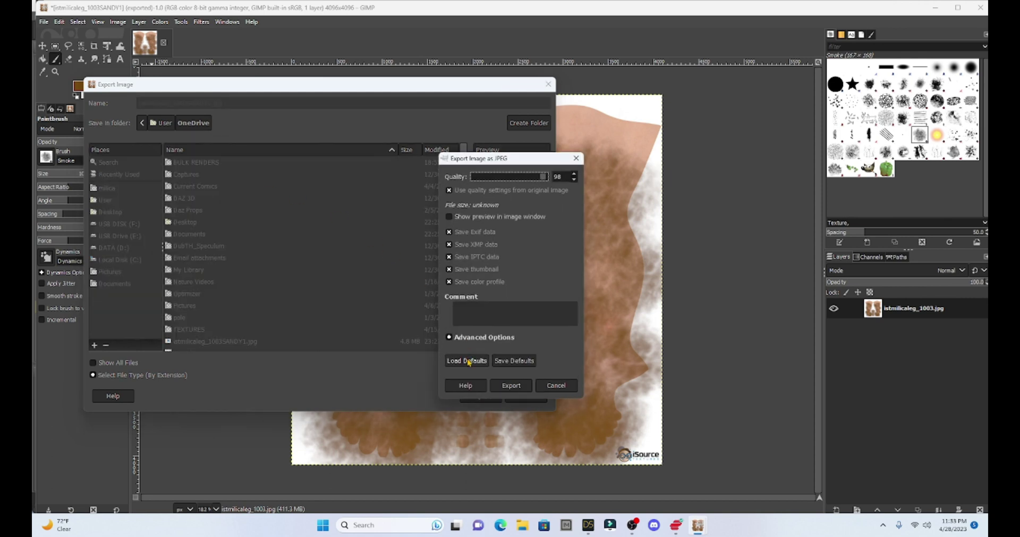
click(500, 385)
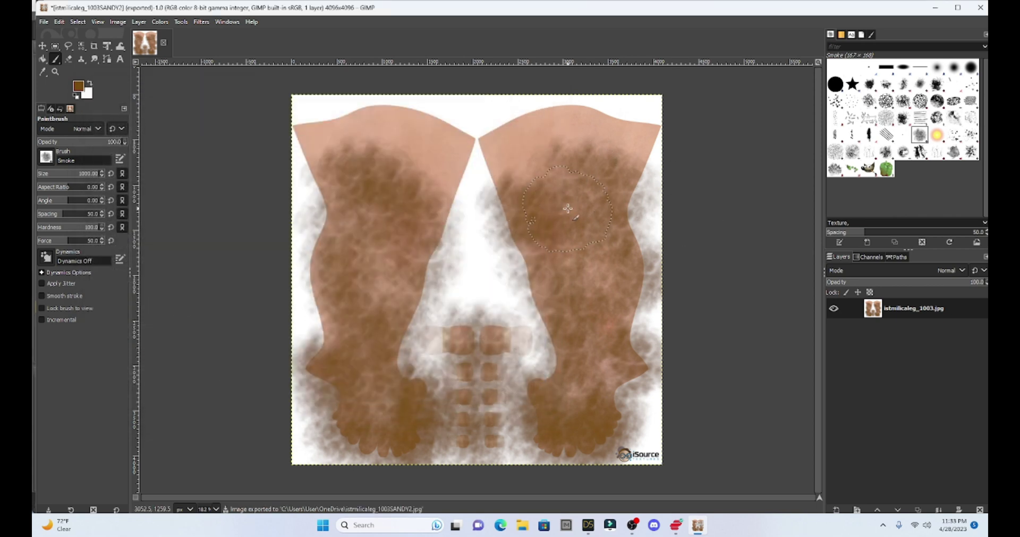
Back in DAZ Studio, load istmilicaleg_1003SANDY2 as the Legs surface's base colour map.
click(587, 526)
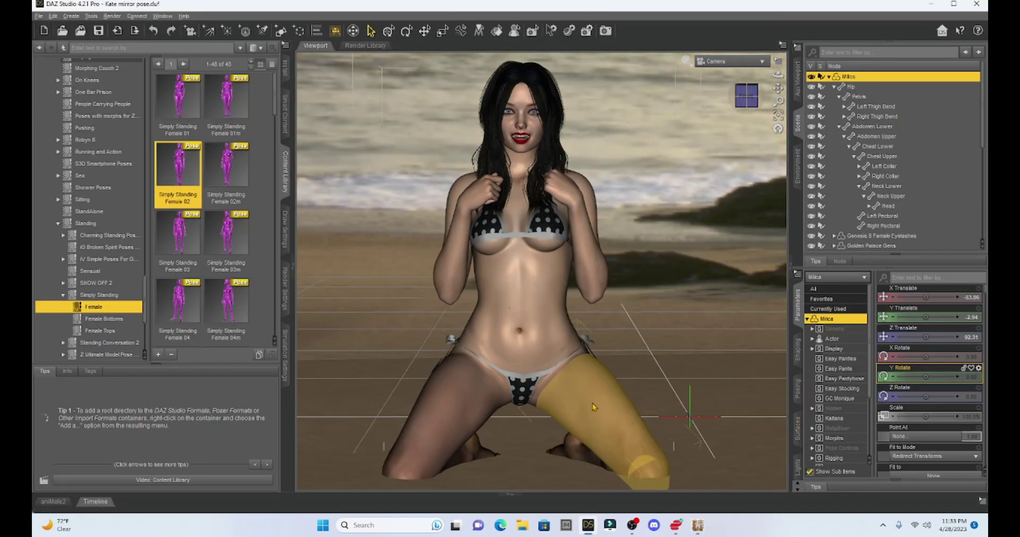
click(591, 403)
click(798, 431)
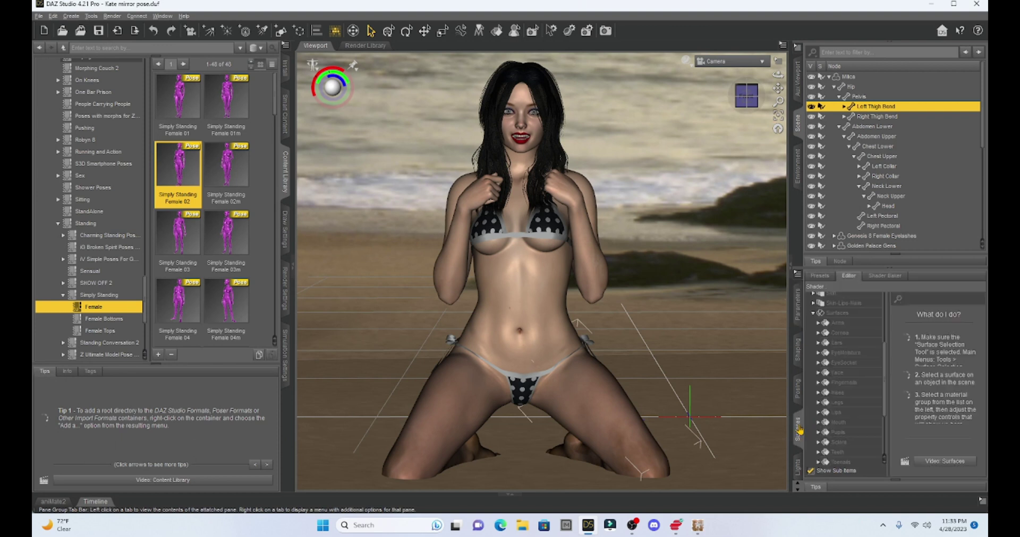
click(837, 403)
scroll(922, 359, up, 5)
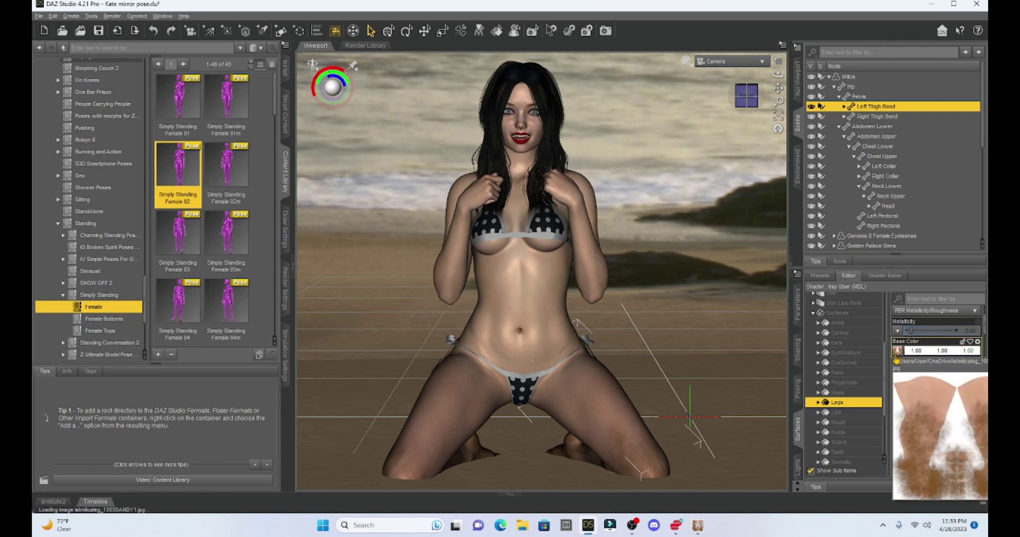
click(897, 351)
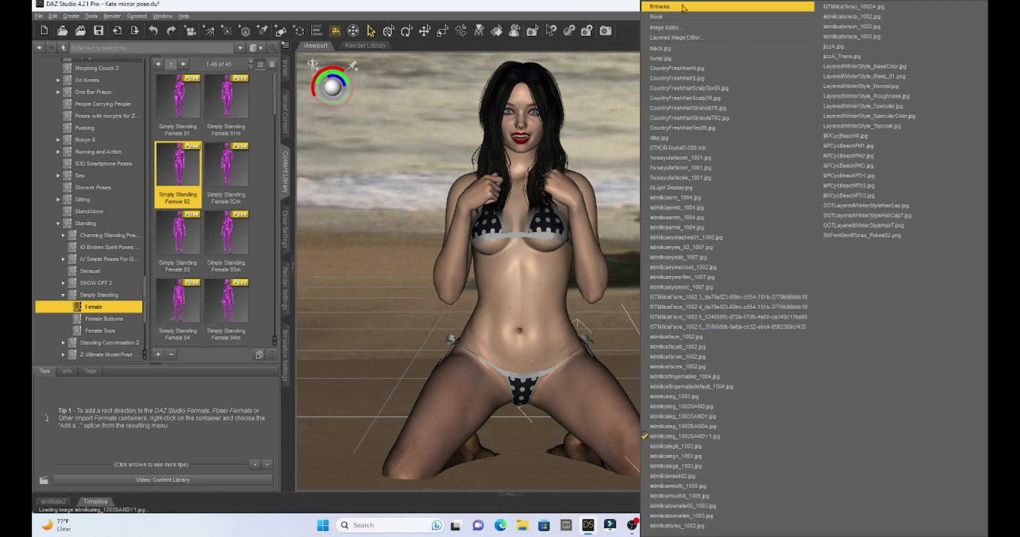
click(683, 8)
scroll(267, 143, down, 3)
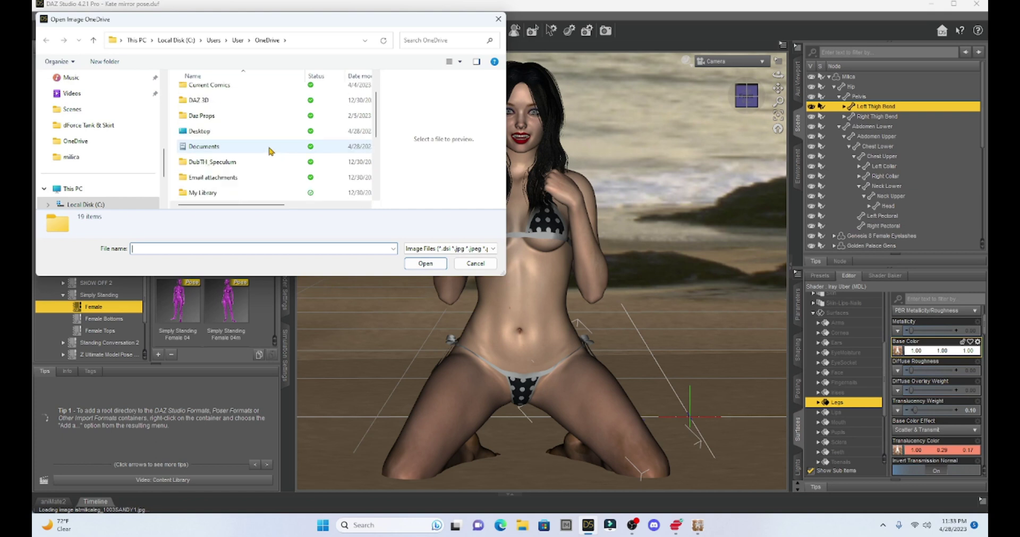
scroll(268, 154, down, 1)
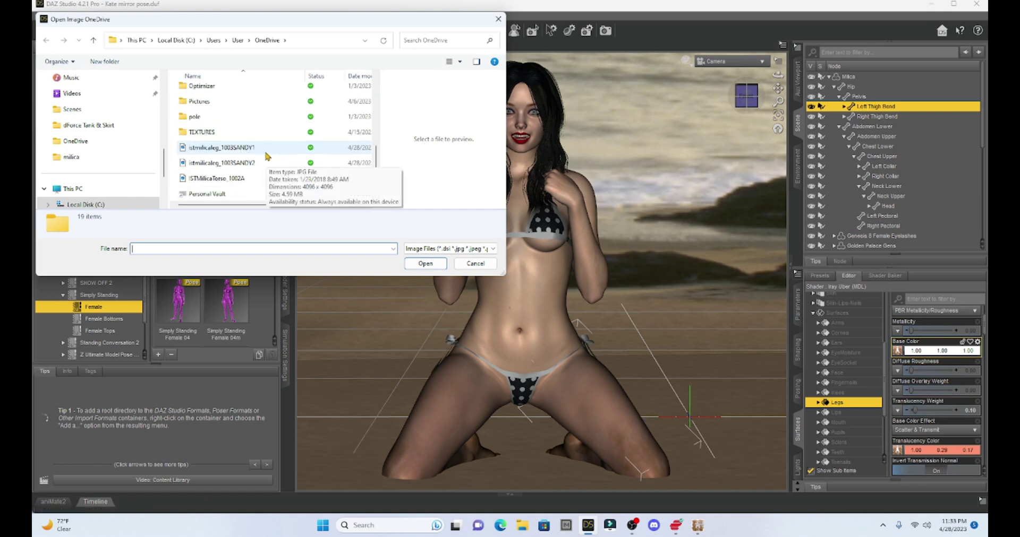
double_click(219, 164)
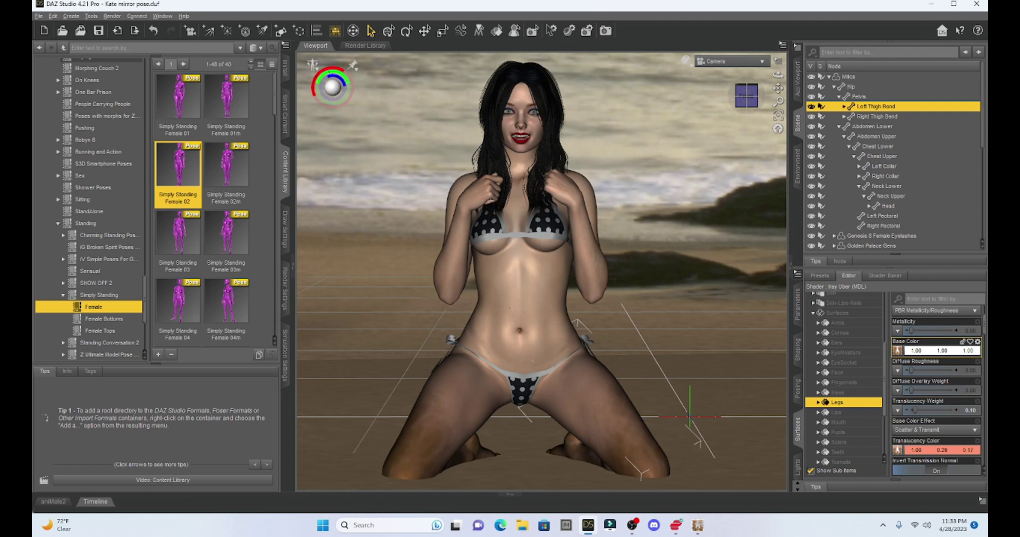
Set istmilicaleg_1003SANDY2 as the Legs surface's Translucency Color map too.
click(898, 450)
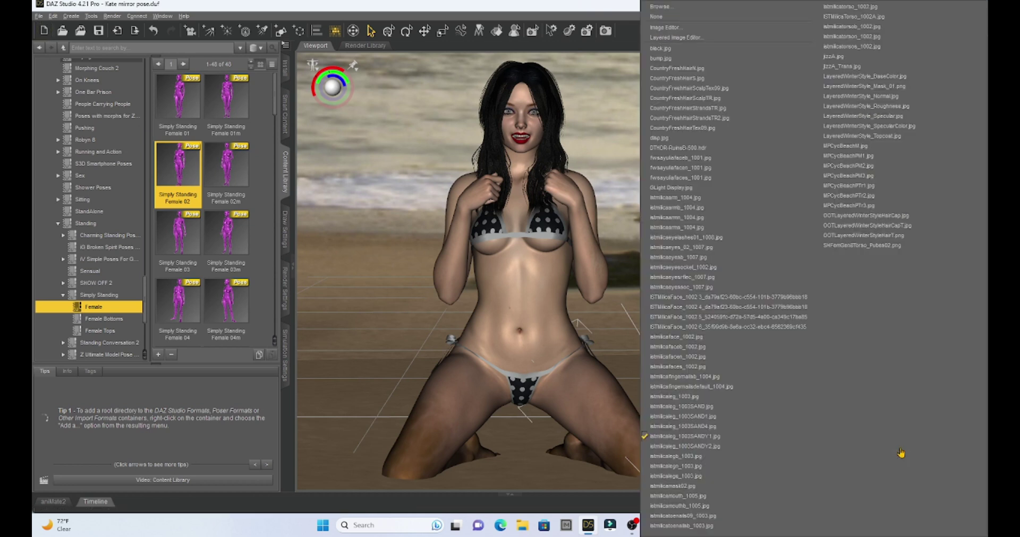
click(723, 7)
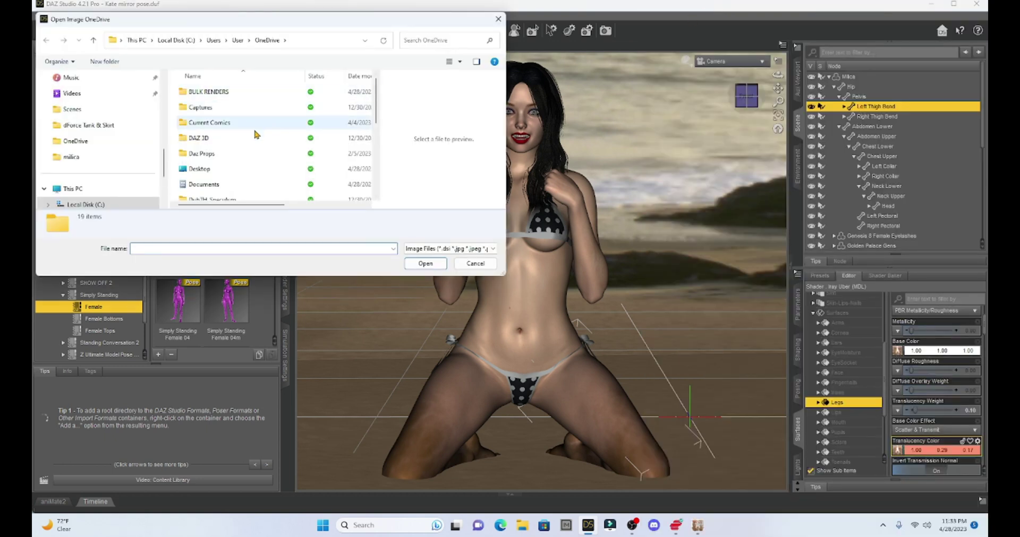
scroll(255, 134, down, 5)
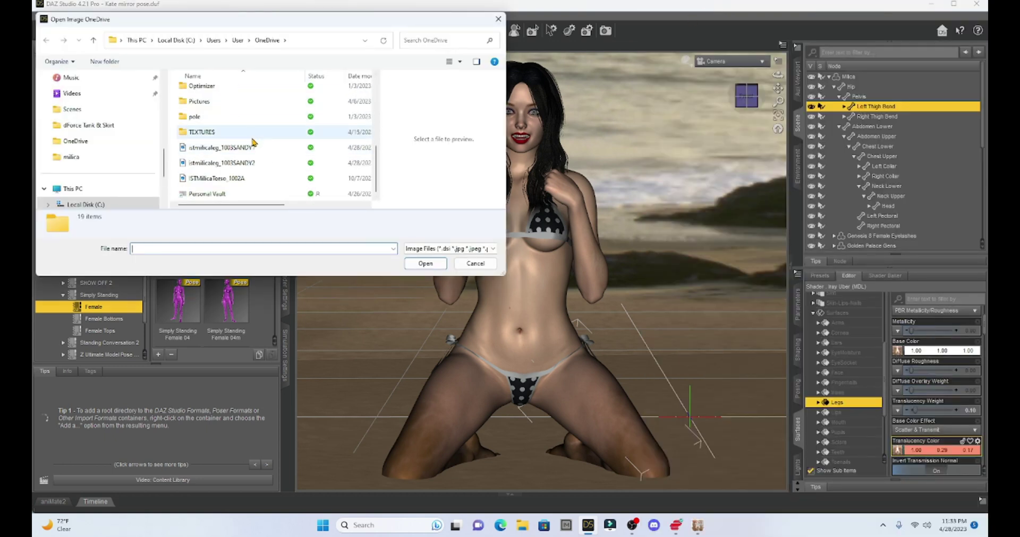
double_click(244, 167)
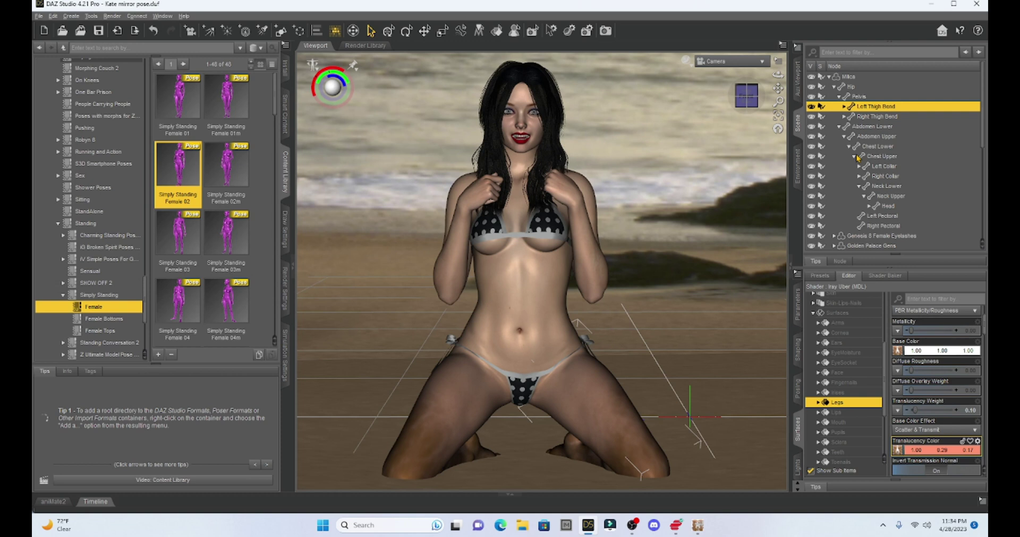
Switch the viewport DrawStyle to NVIDIA Iray and select the whole Milica figure.
click(689, 63)
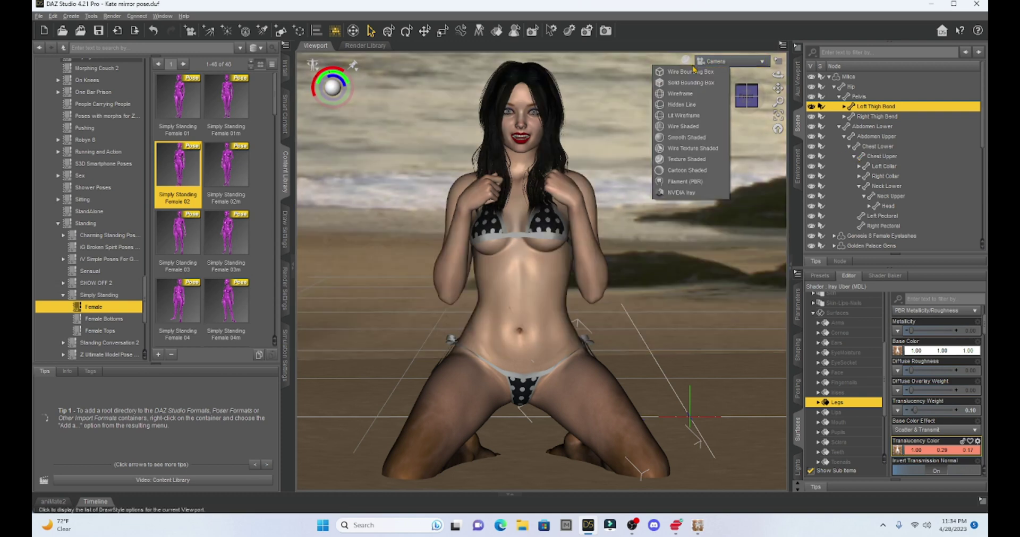
click(682, 194)
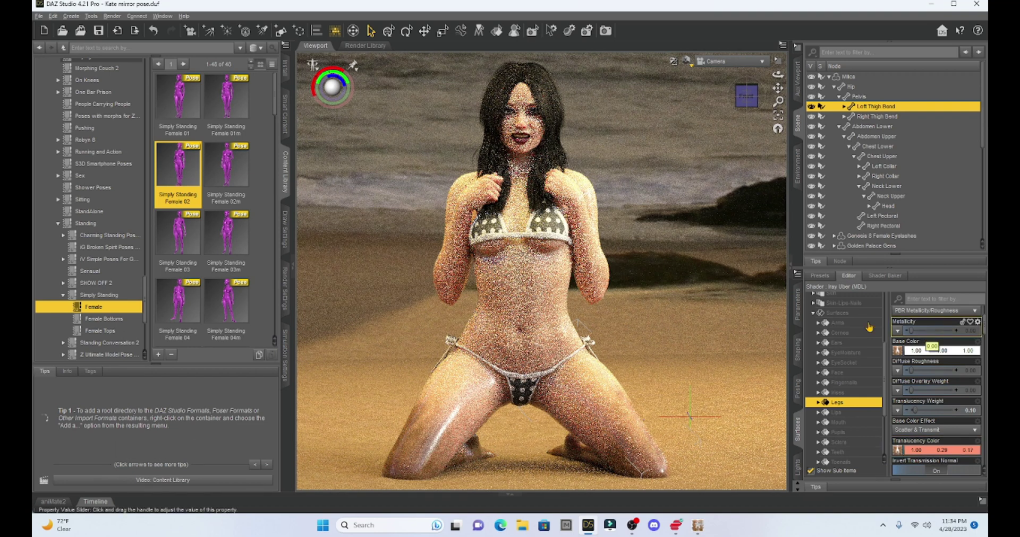
click(515, 285)
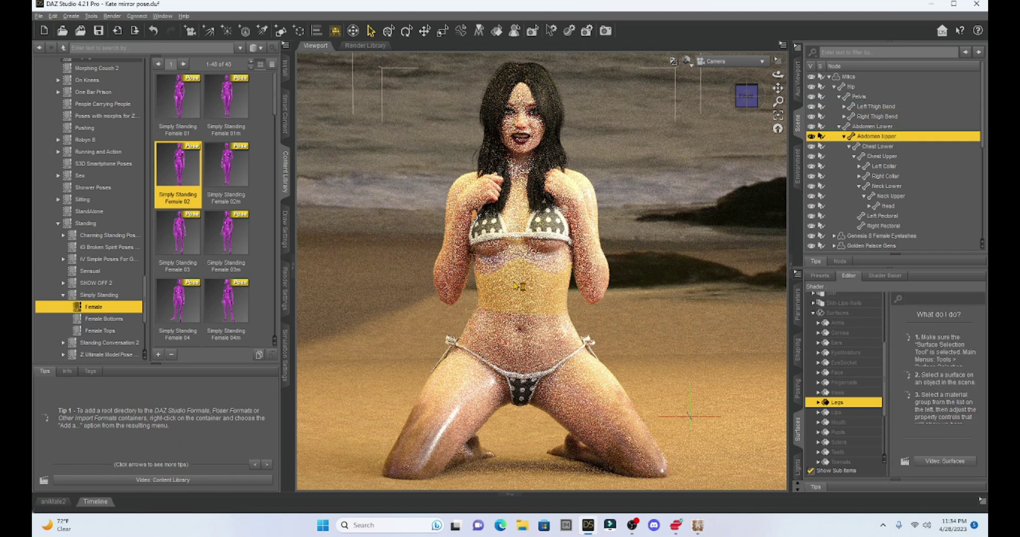
double_click(848, 77)
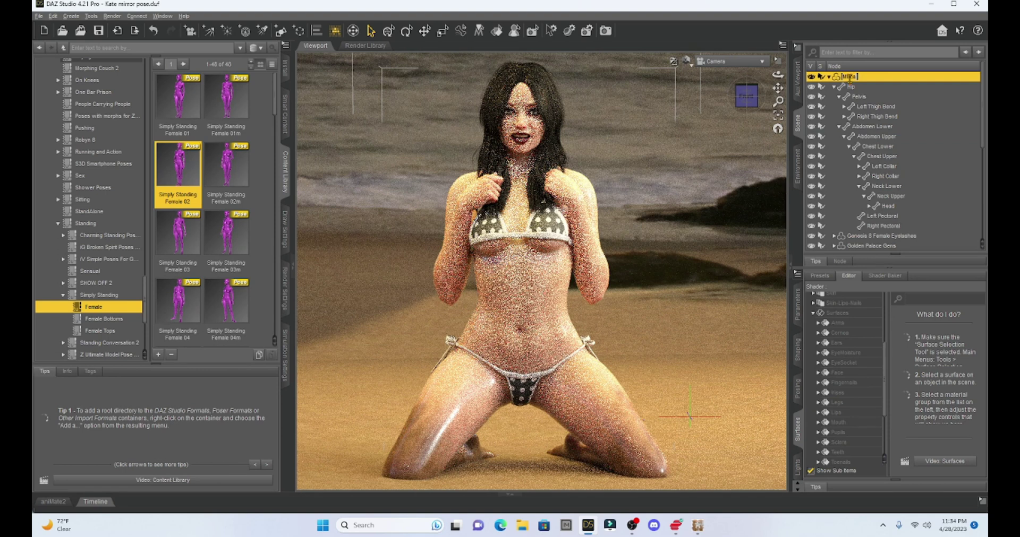
Select all of Milica's surfaces and set their Glossy Roughness to .15.
click(860, 107)
click(852, 78)
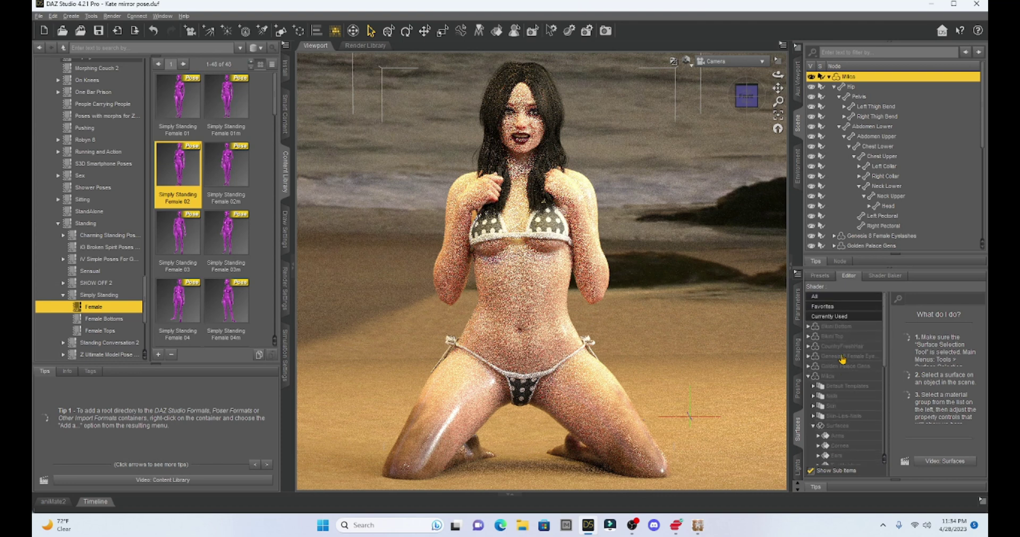
click(807, 375)
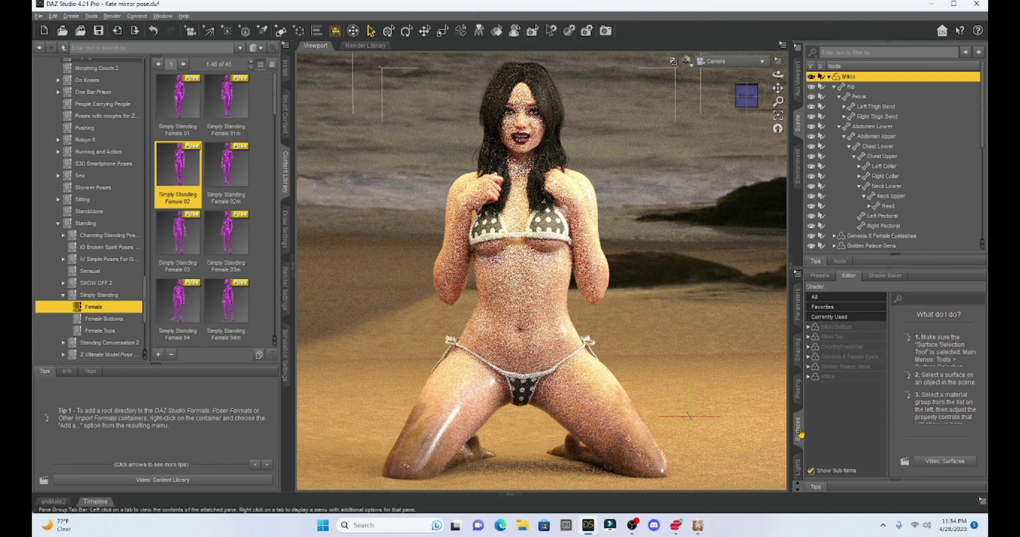
click(827, 379)
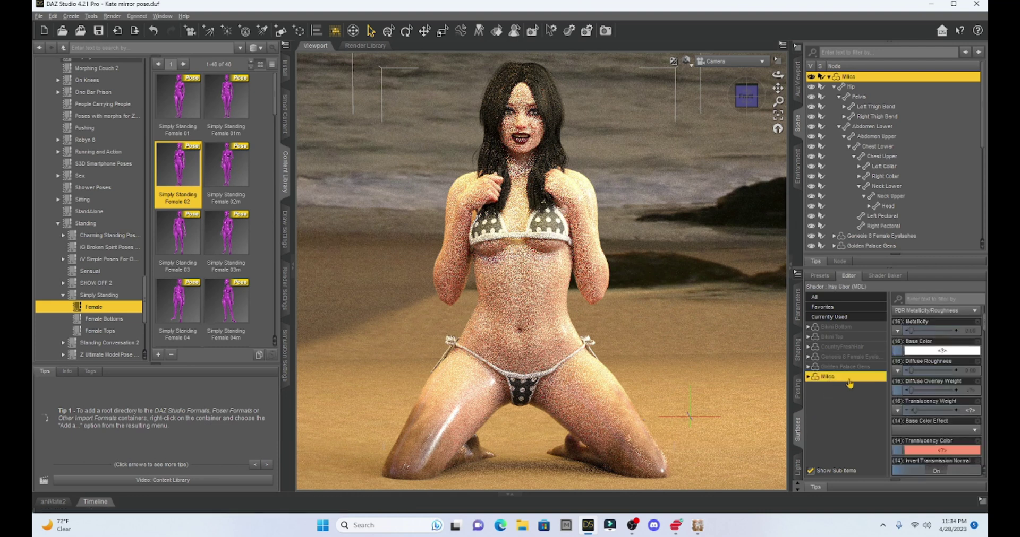
scroll(939, 363, down, 3)
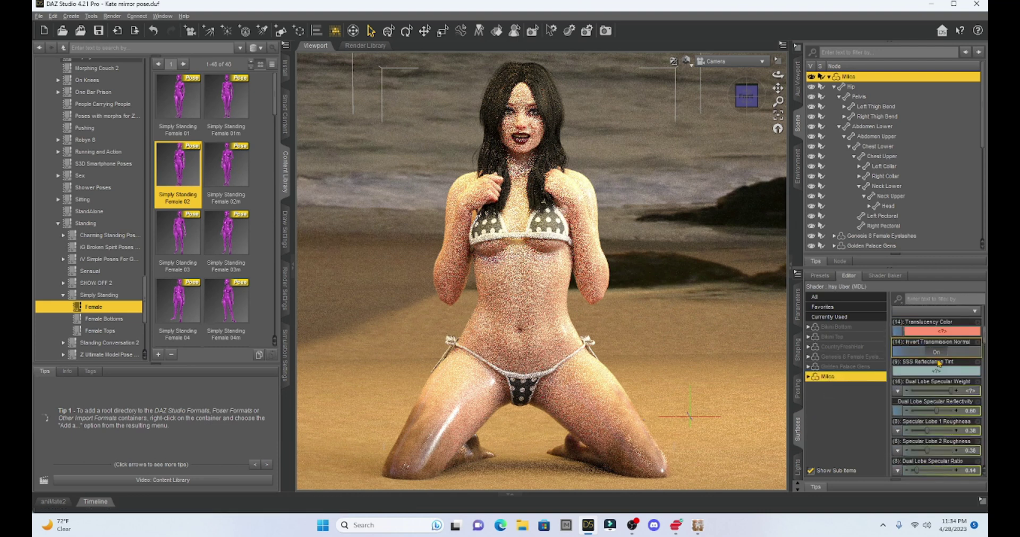
scroll(937, 365, down, 3)
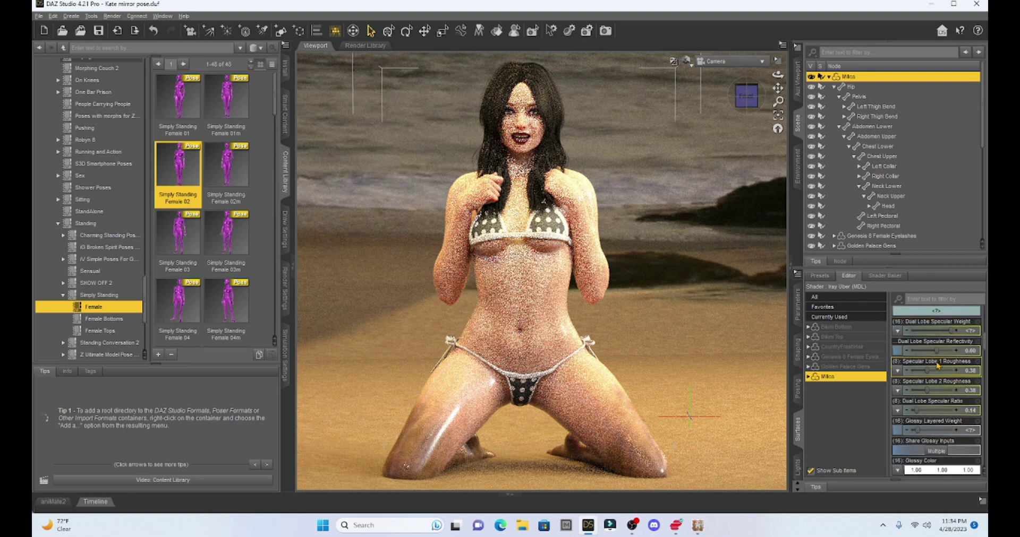
scroll(936, 366, down, 3)
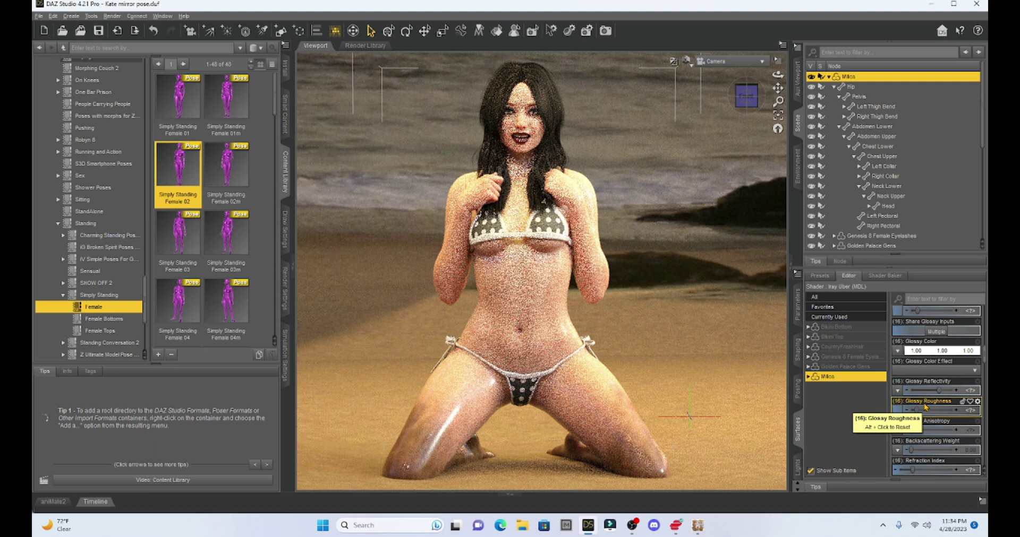
click(969, 411)
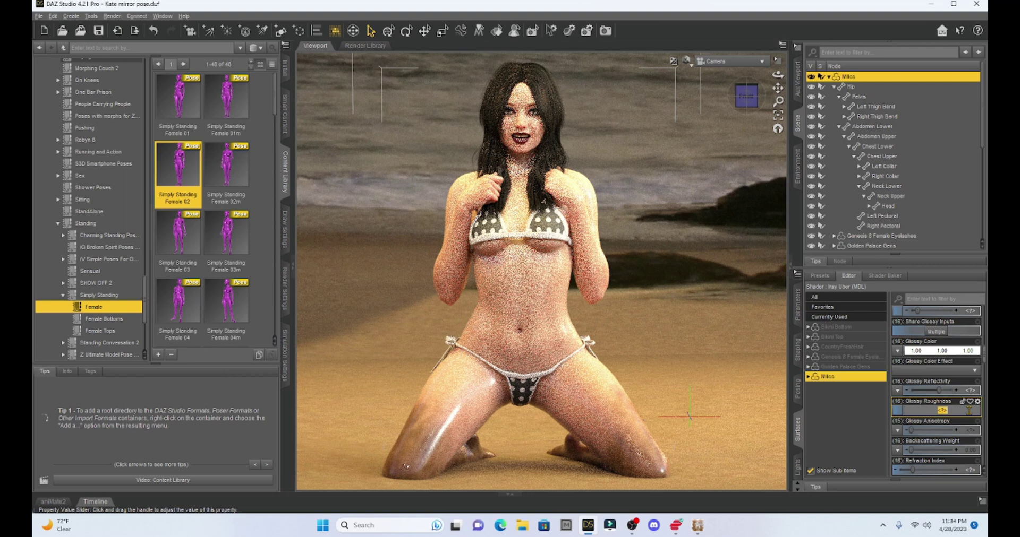
text(.15)
key(Return)
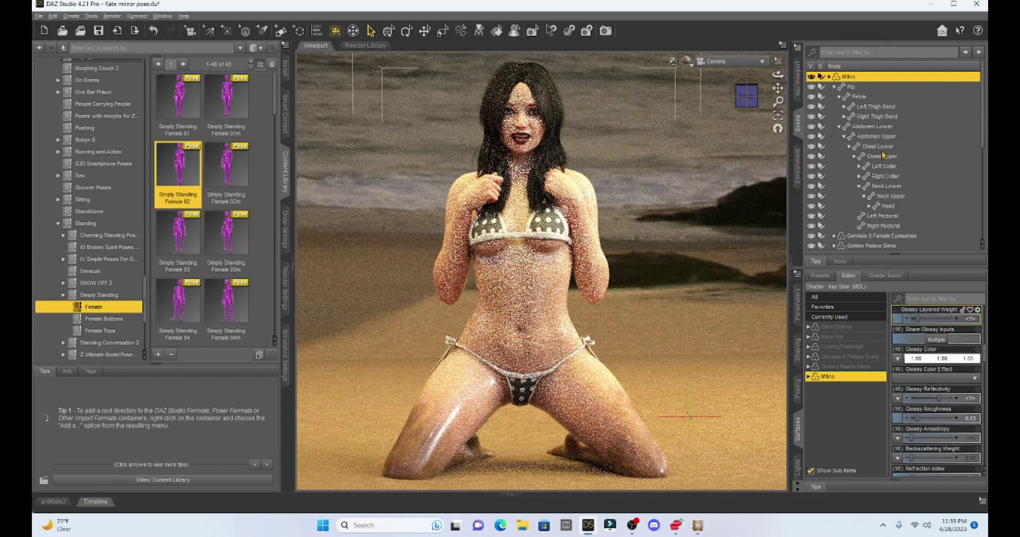
Select the CountryFreshHair surfaces and drag their Metallicity slider to 1.00.
scroll(882, 158, down, 1)
scroll(877, 180, down, 1)
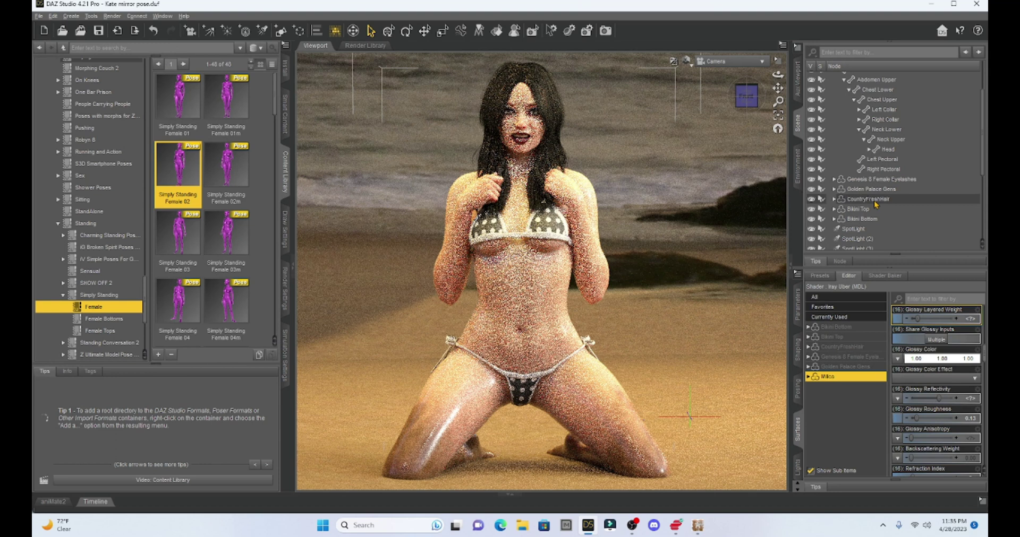
click(874, 200)
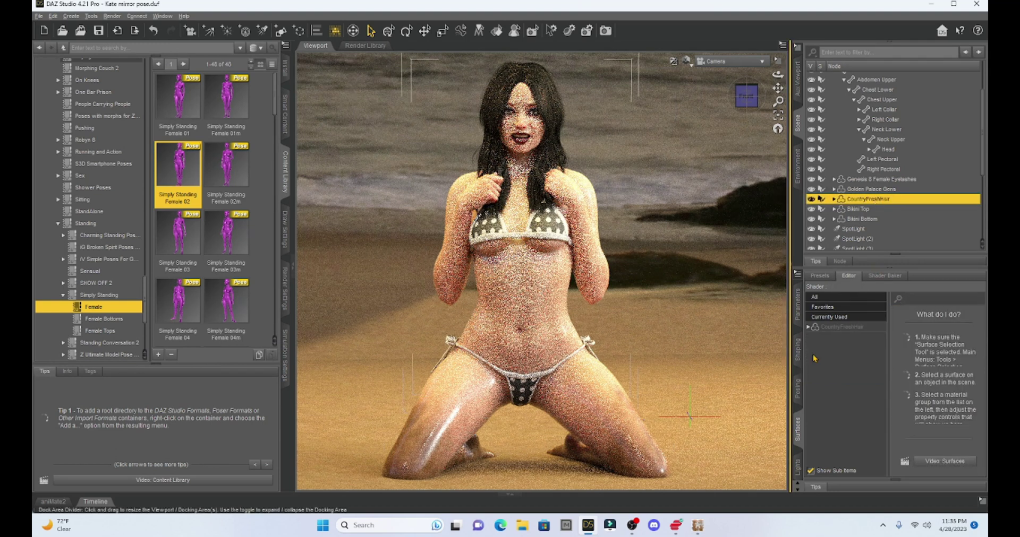
click(830, 327)
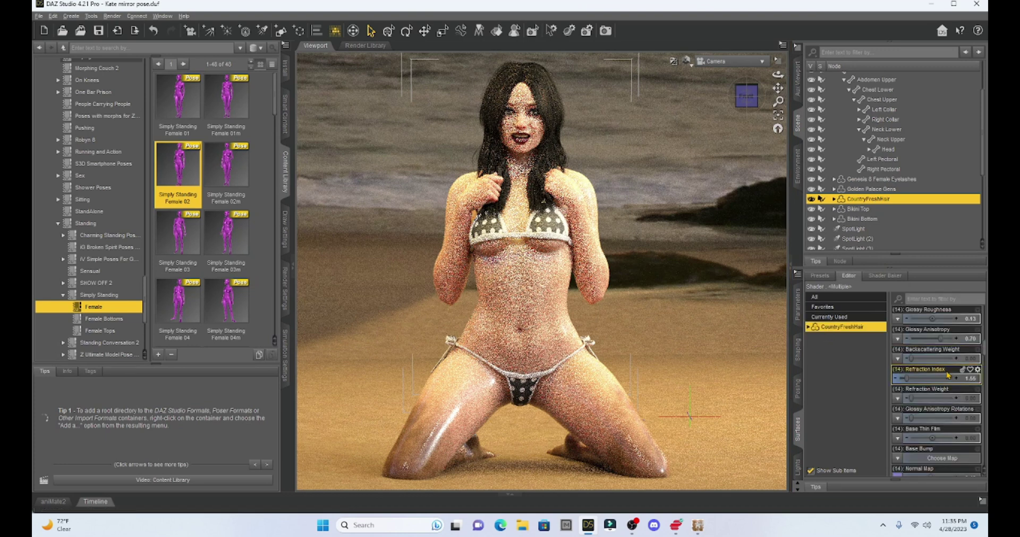
scroll(930, 371, down, 3)
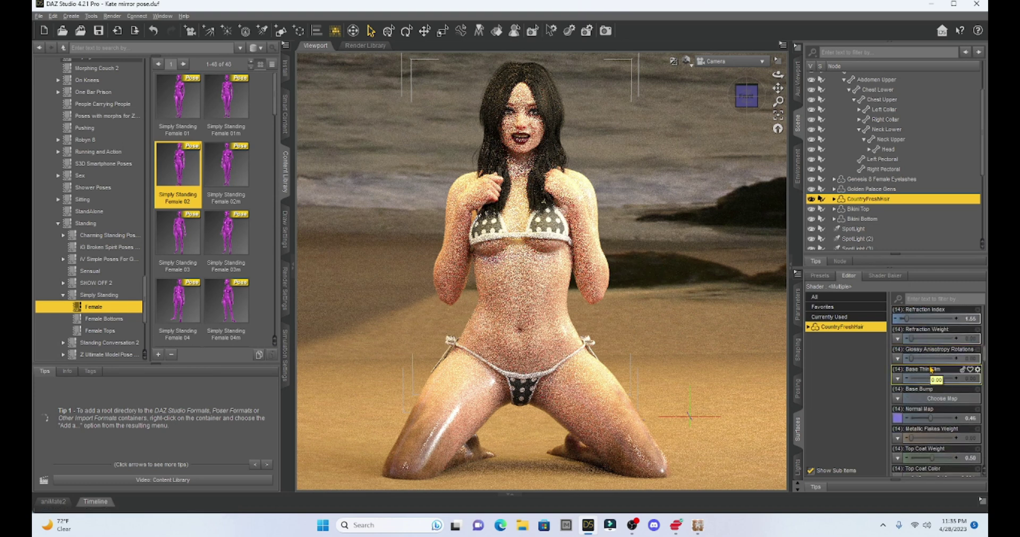
scroll(929, 369, down, 3)
scroll(930, 369, up, 15)
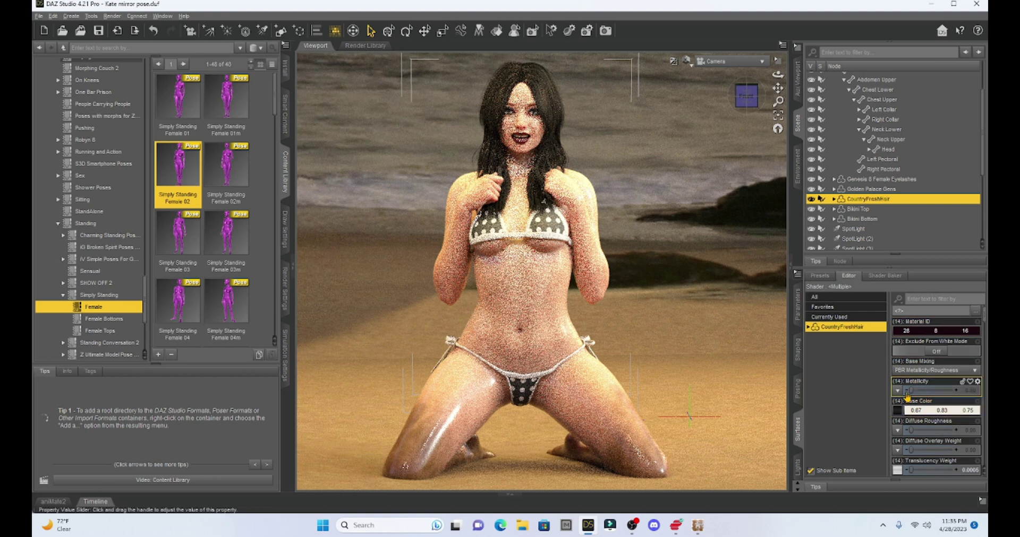
drag(911, 390, 956, 390)
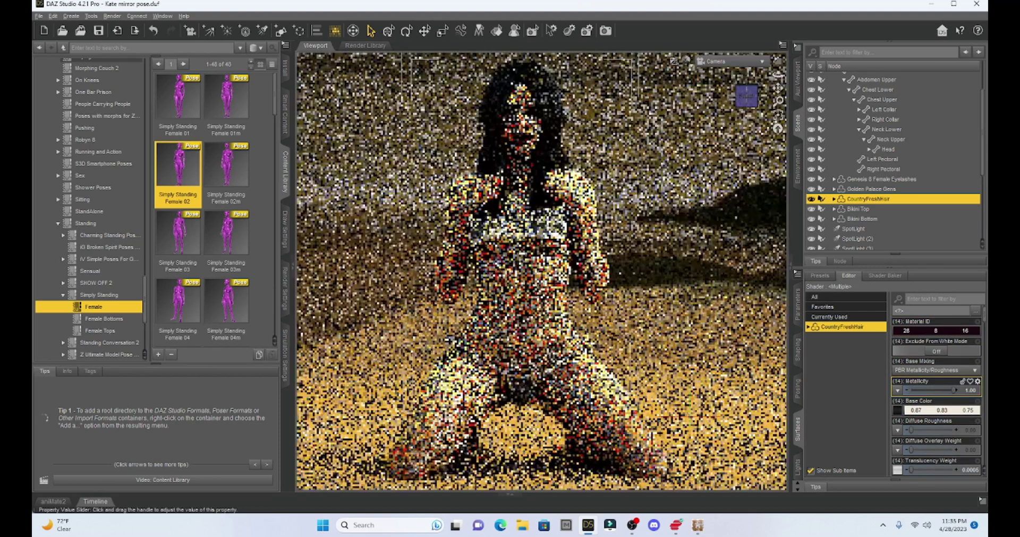
scroll(948, 332, up, 1)
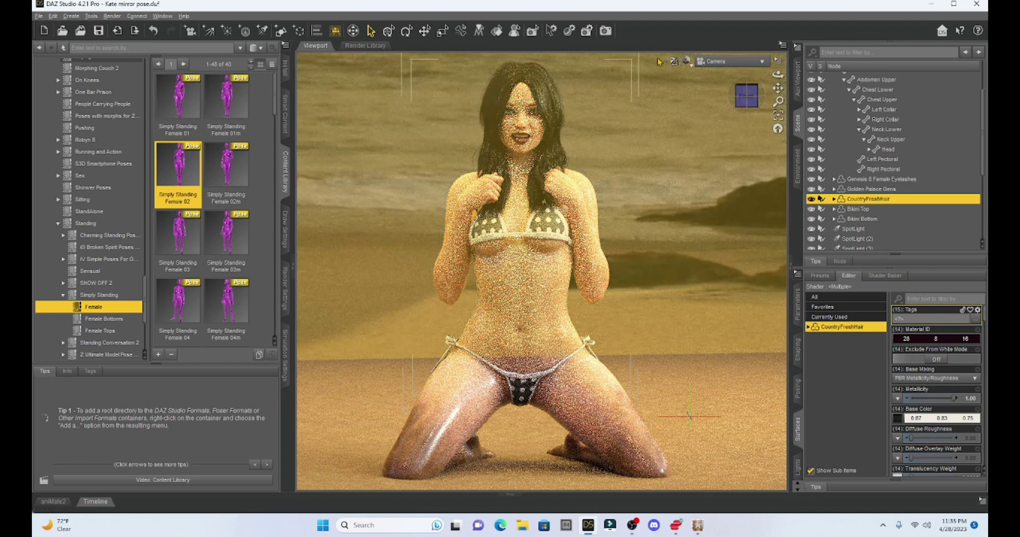
Restore Texture Shaded display, collapse both side panes, and launch the final render.
click(688, 62)
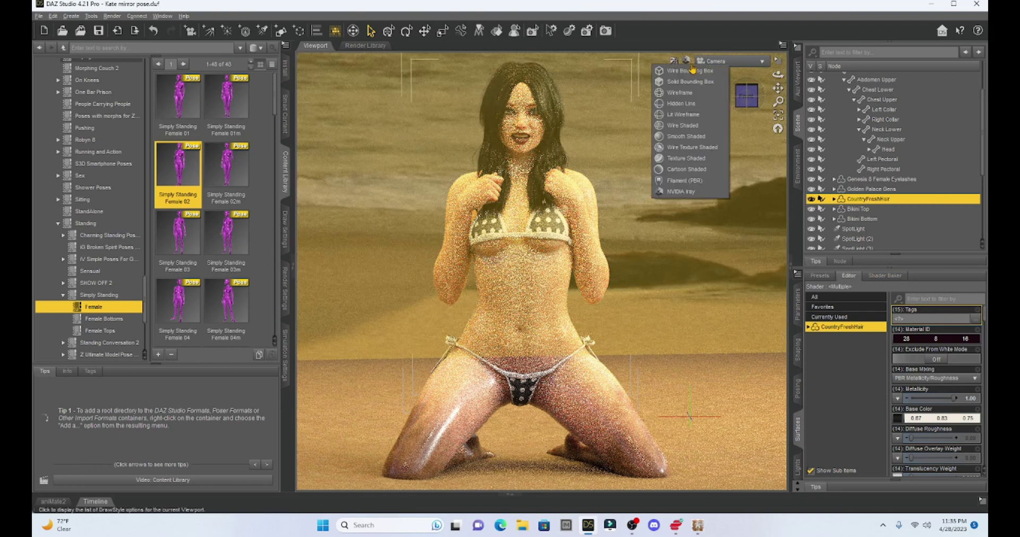
click(679, 159)
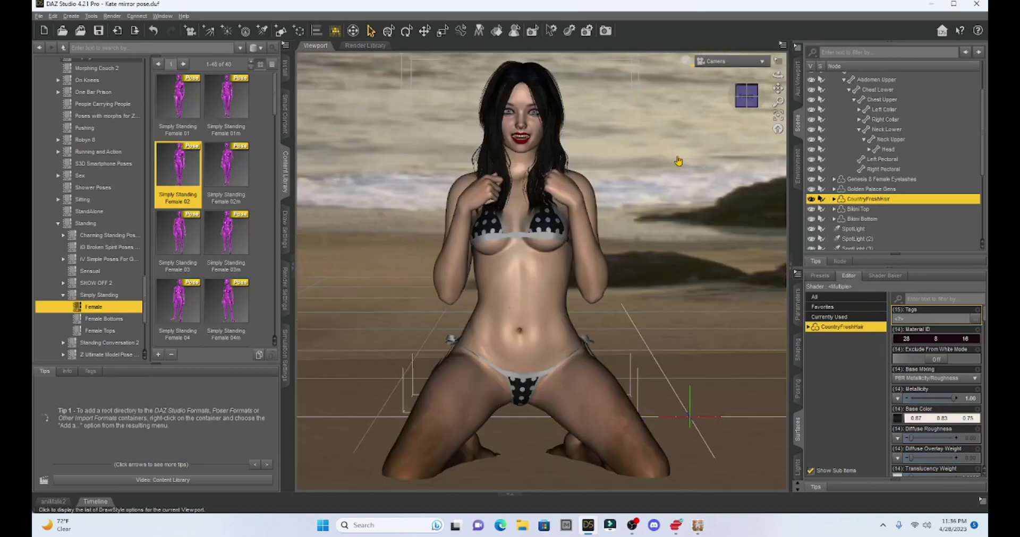
click(292, 264)
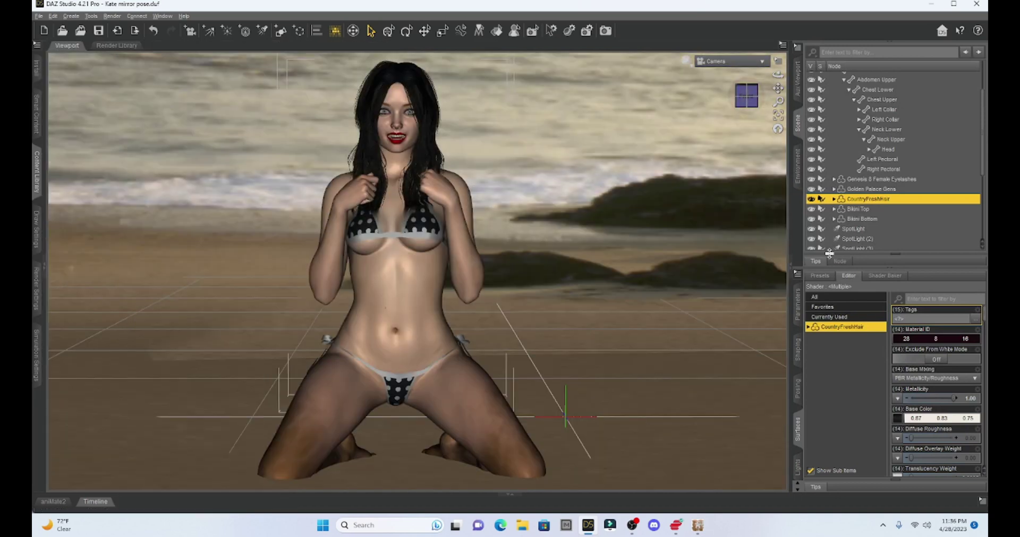
click(792, 270)
click(118, 32)
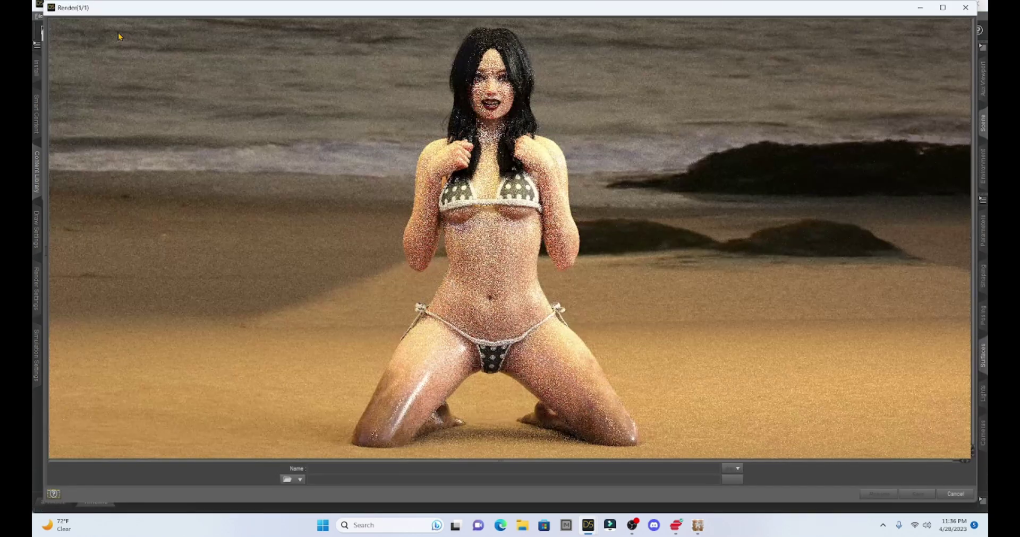